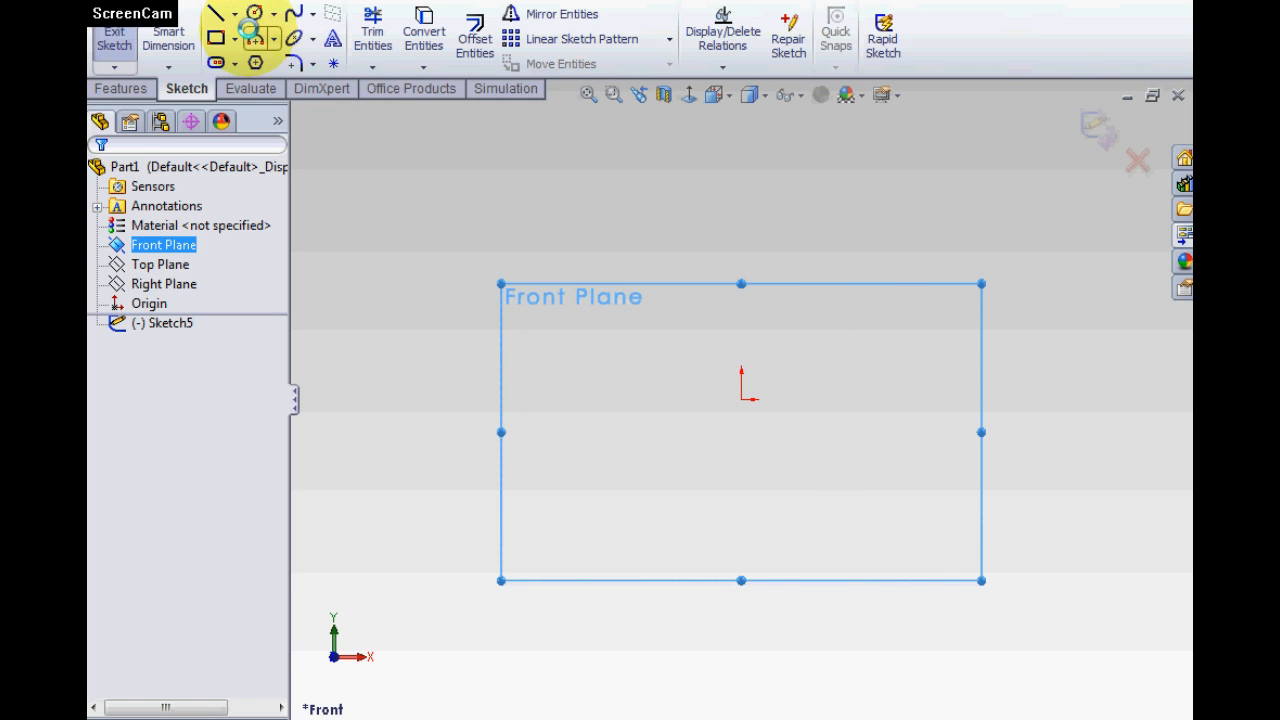
- Draw a vertical construction centerline through the origin in the Front Plane sketch
{"action": "left_click", "coordinate": [234, 13]}
{"action": "left_click", "coordinate": [264, 57]}
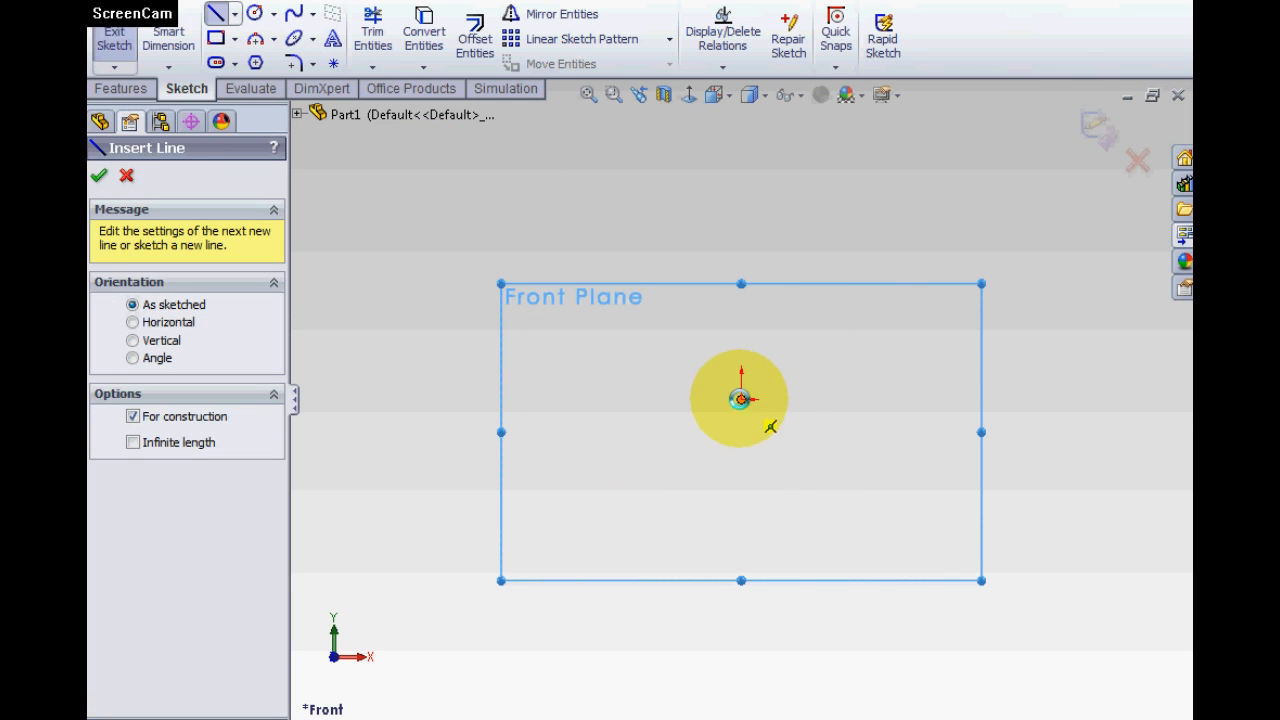
{"action": "left_click", "coordinate": [741, 662]}
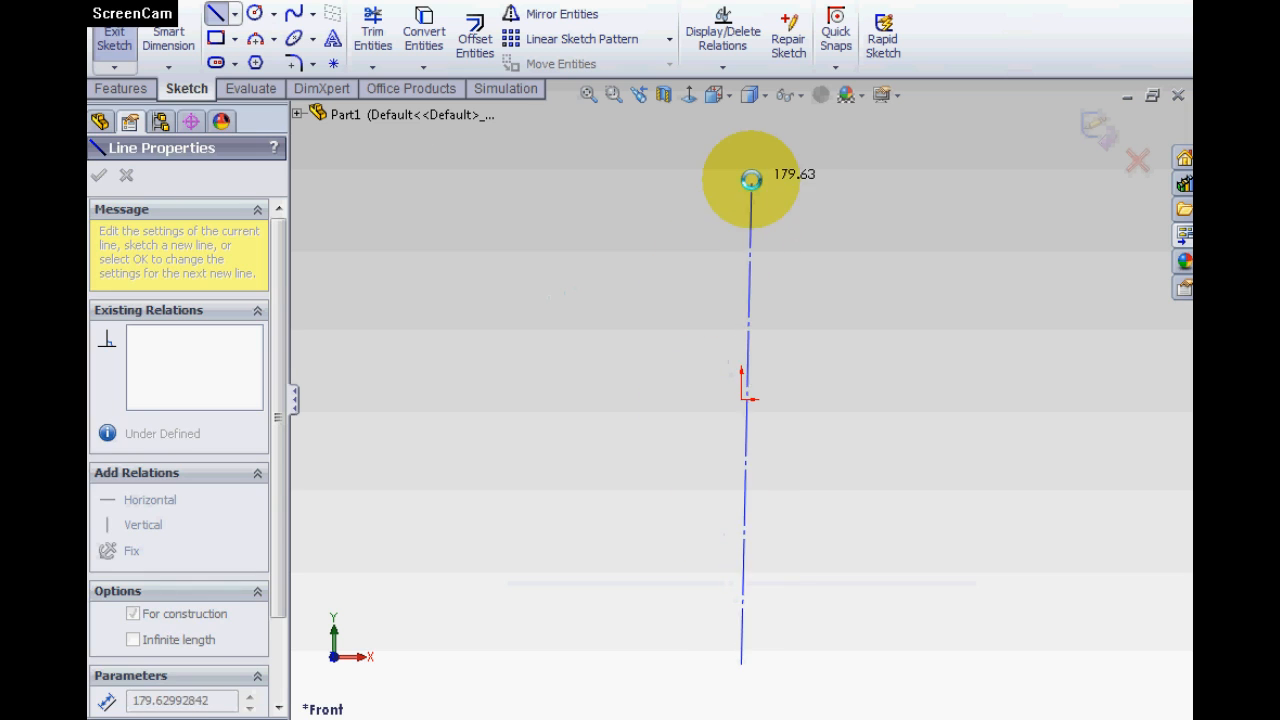
{"action": "left_click", "coordinate": [741, 157]}
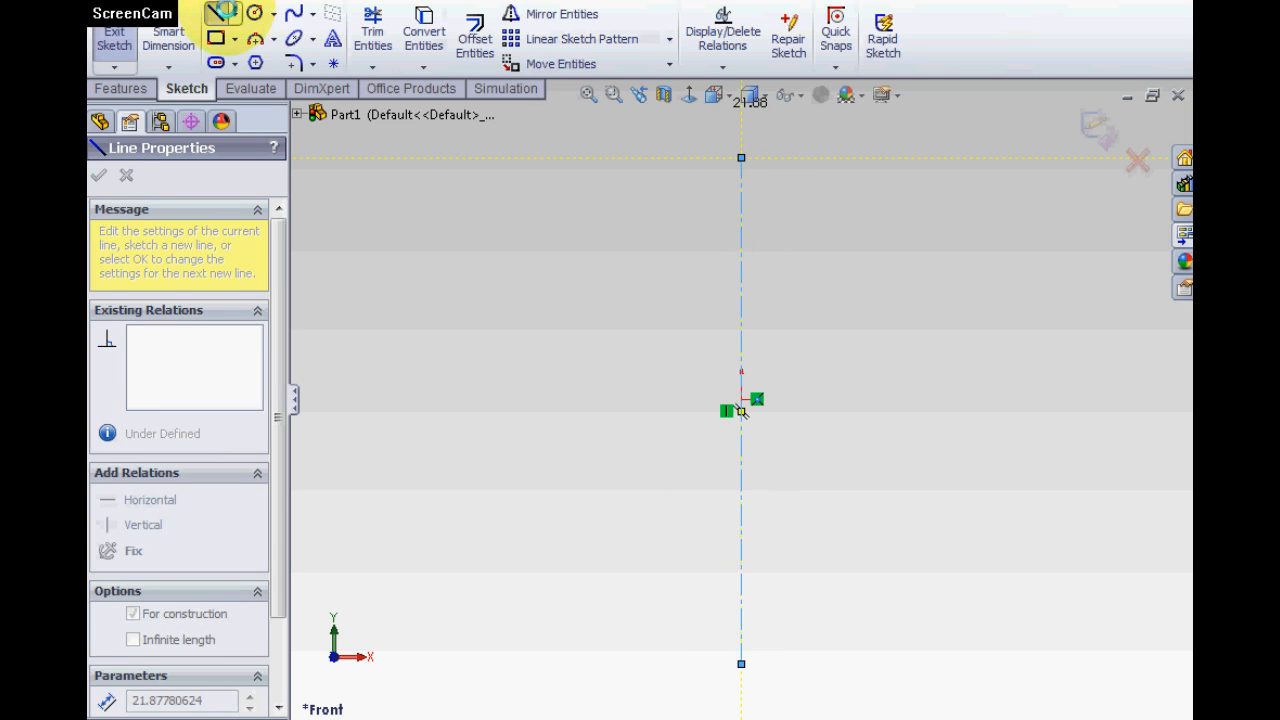
- Sketch the lower profile: a horizontal line about 39 mm from the centerline, a tangent arc of about 56 mm radius, and a tangent line about 51 mm long
{"action": "left_click", "coordinate": [222, 12]}
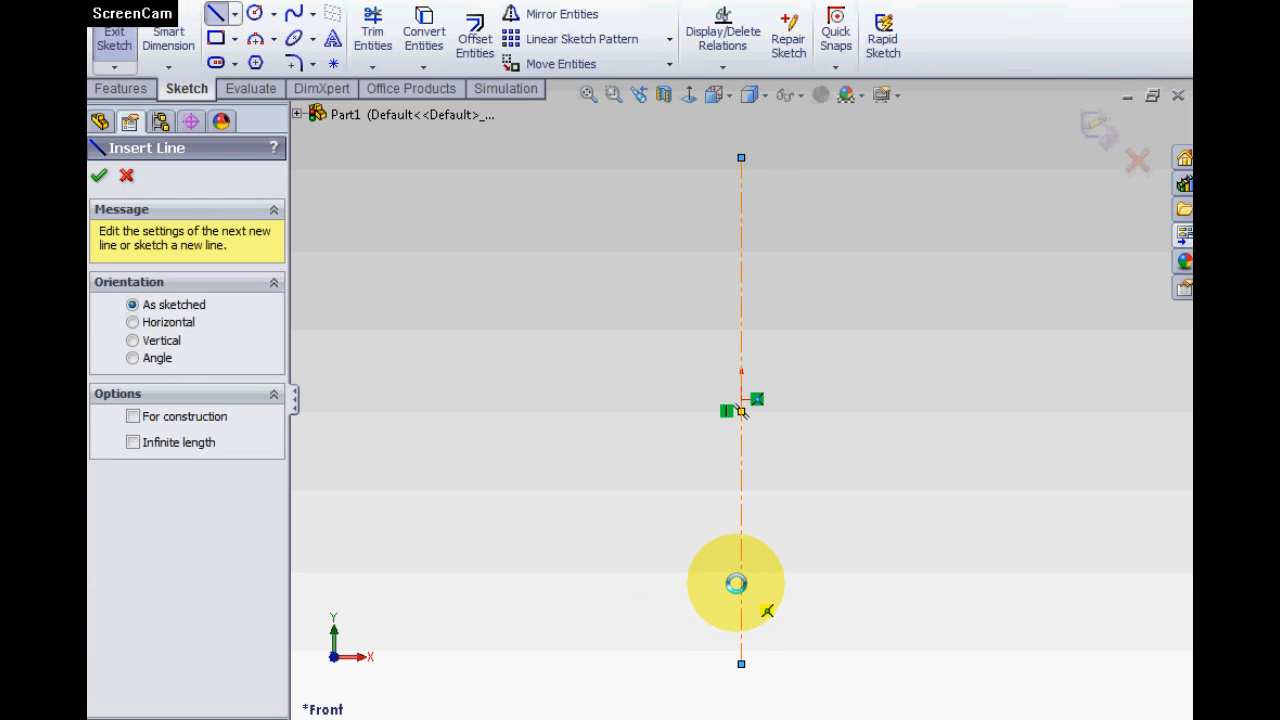
{"action": "left_click_drag", "start_coordinate": [736, 580], "coordinate": [636, 580]}
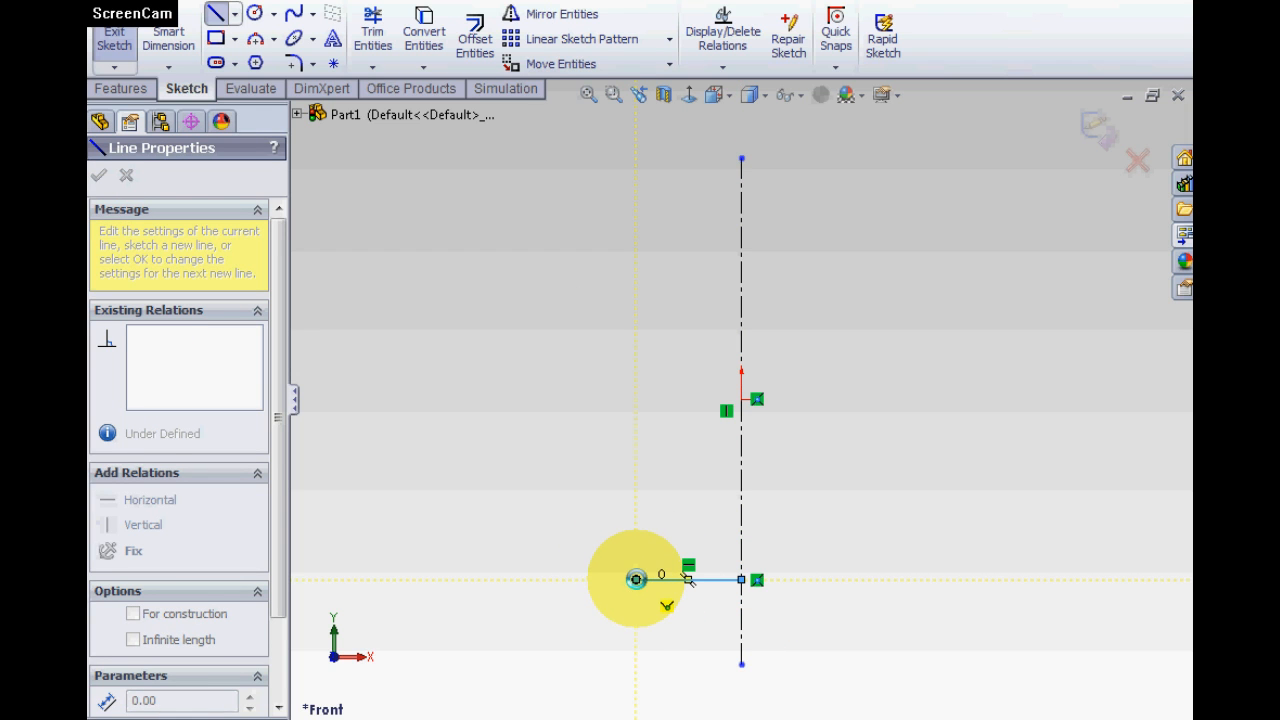
{"action": "mouse_move", "coordinate": [634, 582]}
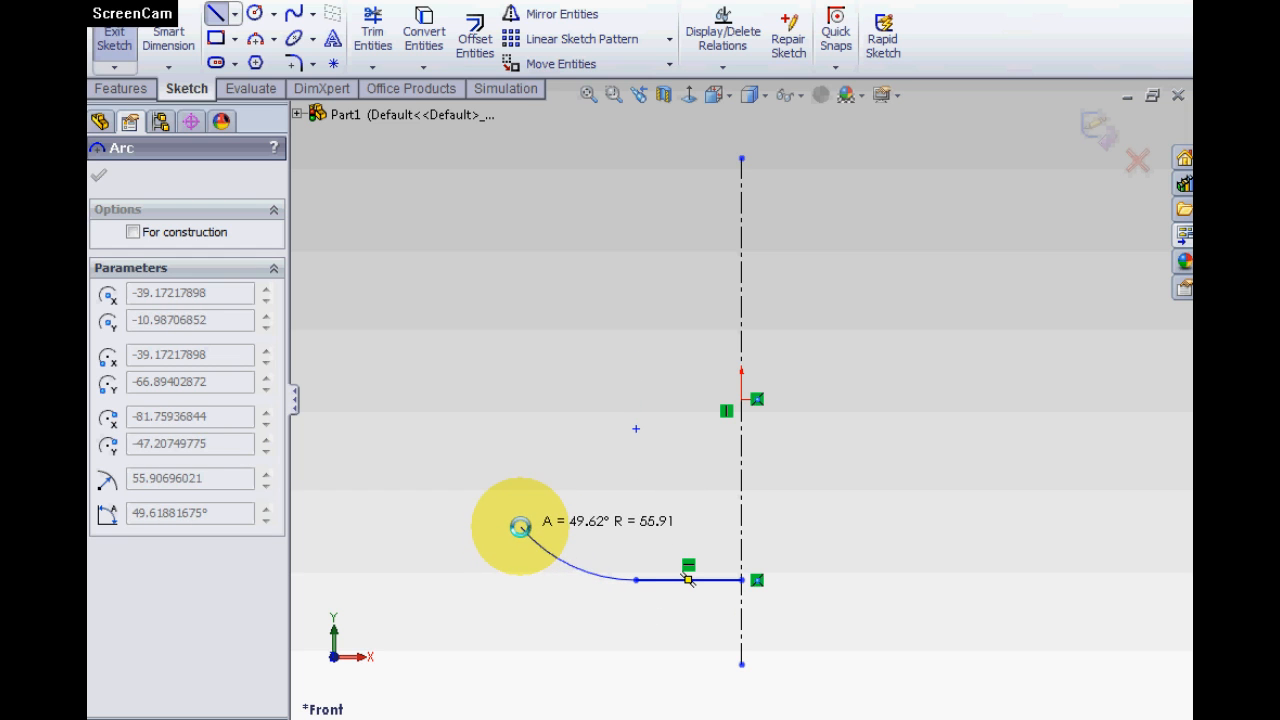
{"action": "left_click", "coordinate": [519, 527]}
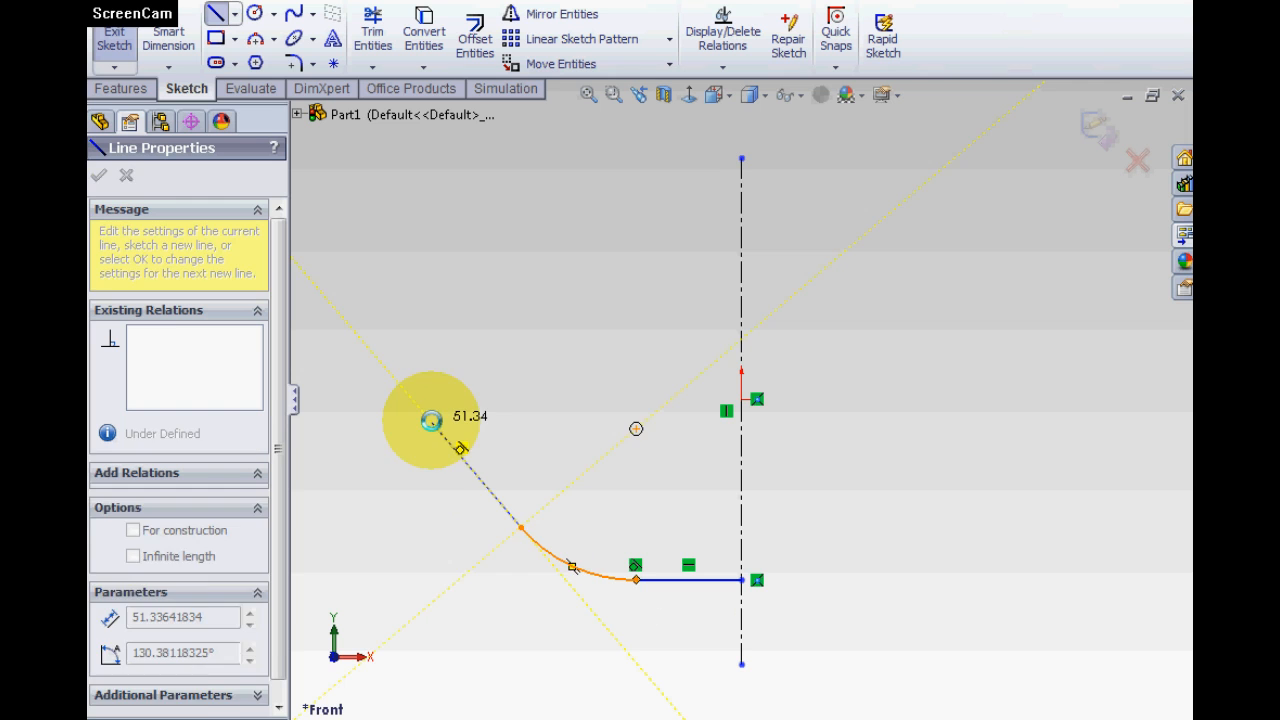
{"action": "left_click", "coordinate": [431, 421]}
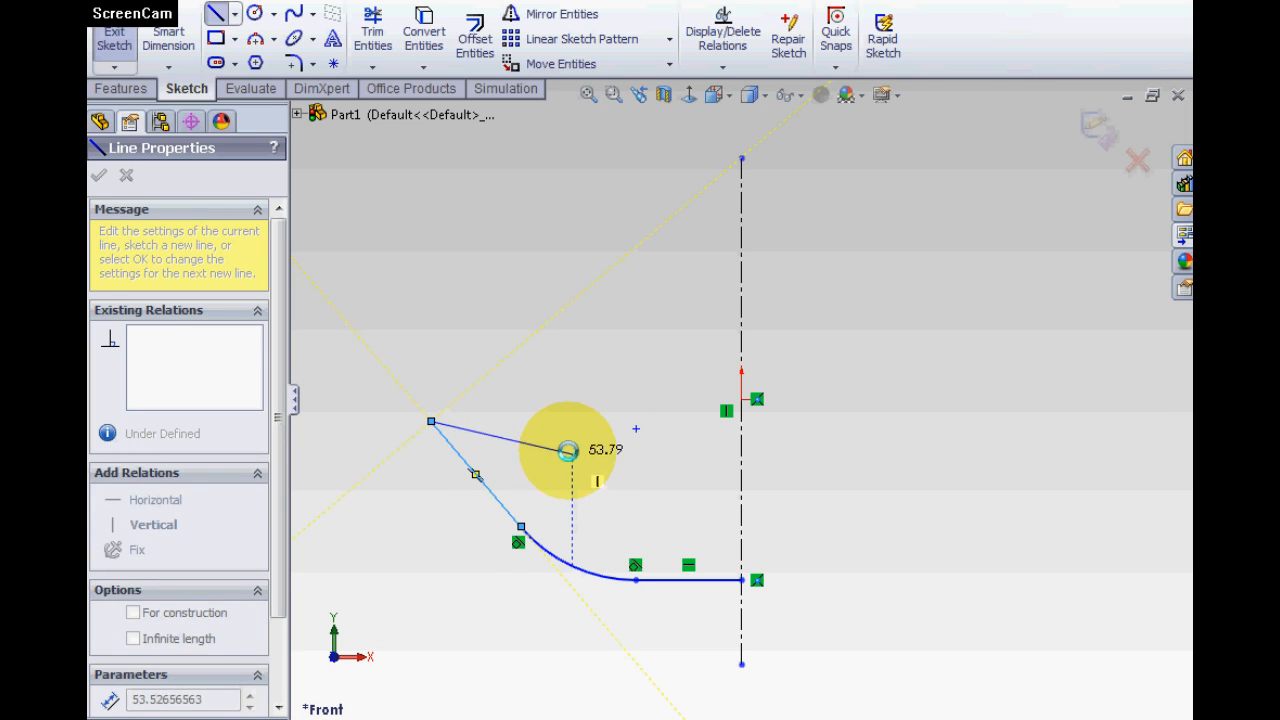
- Sketch an inclined slot with an inward line about 49 mm long, a short end line about 21 mm long, and an outward line parallel to the first
{"action": "left_click", "coordinate": [557, 454]}
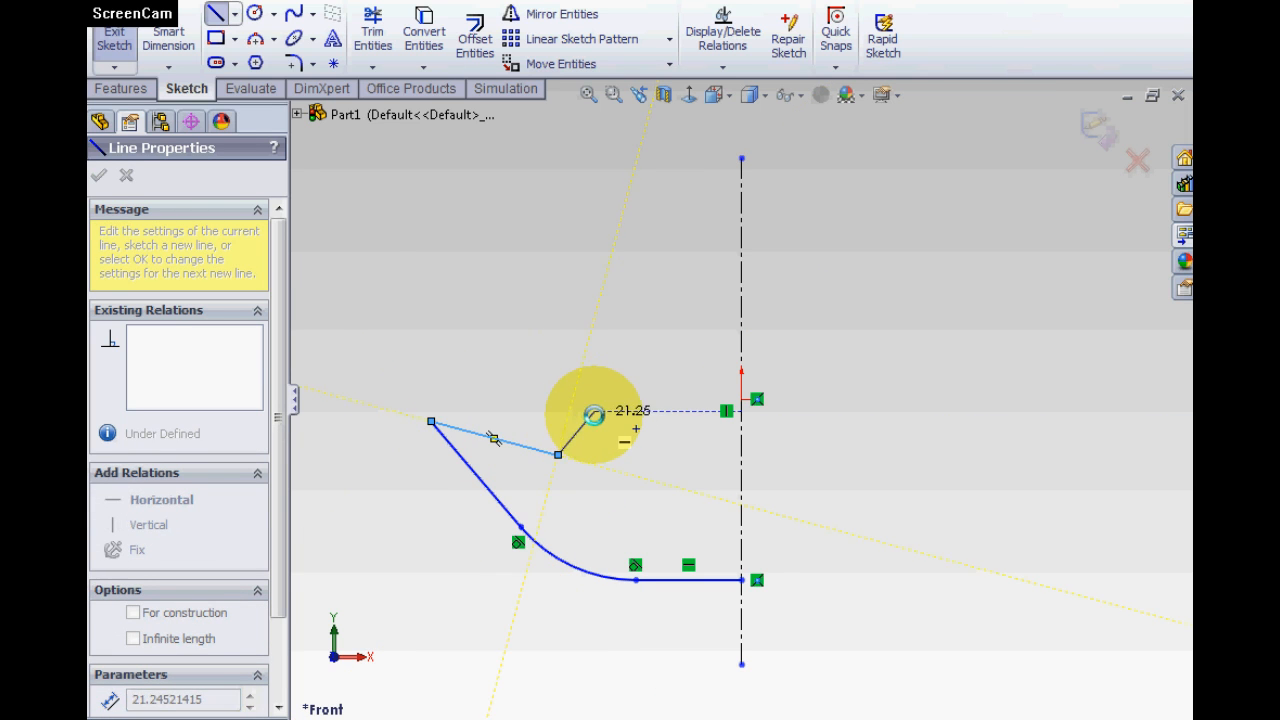
{"action": "left_click", "coordinate": [594, 412]}
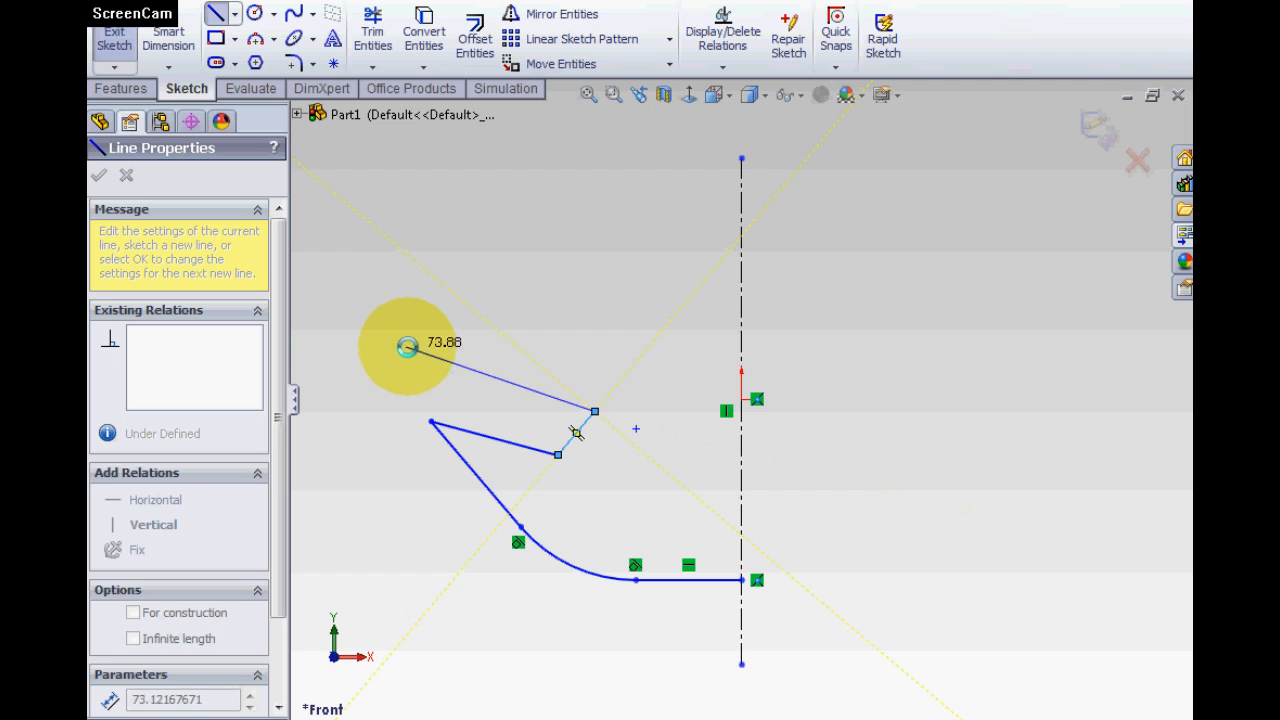
{"action": "left_click", "coordinate": [409, 360]}
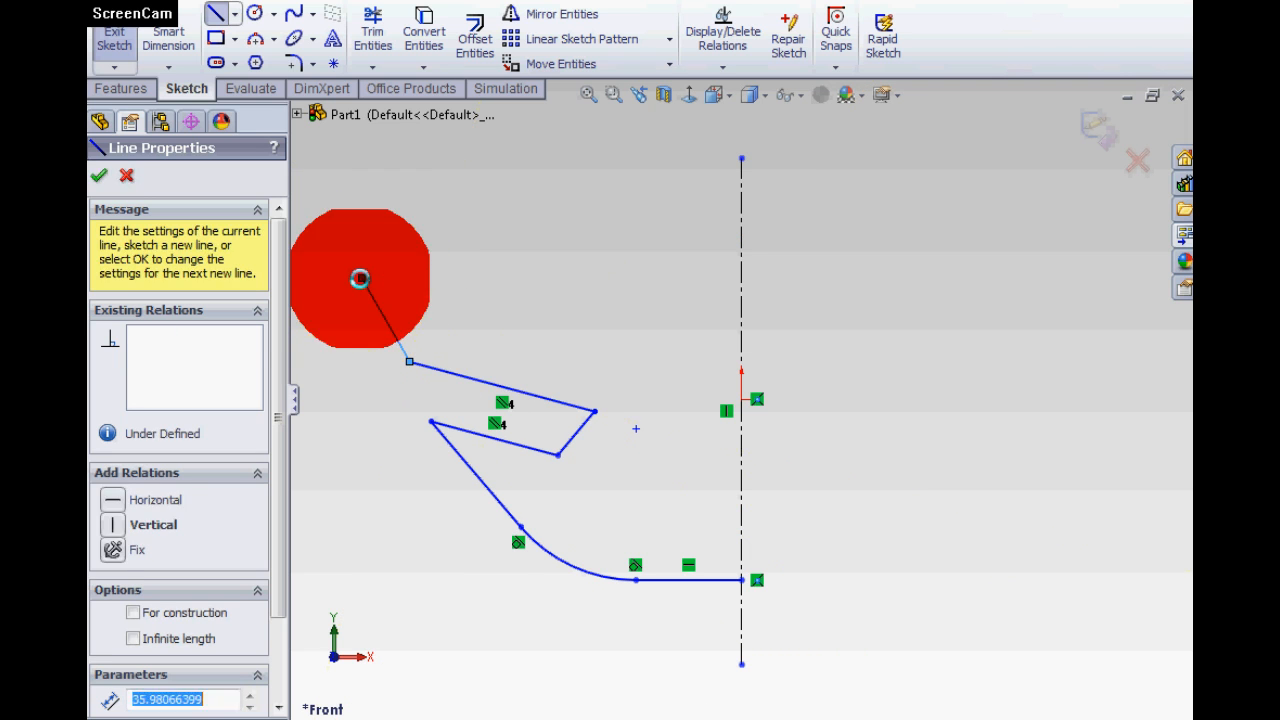
- Finish the upper profile with a slanted line about 36 mm long, a tangent arc of about 26 mm radius, and a horizontal line to the centerline
{"action": "left_click", "coordinate": [360, 279]}
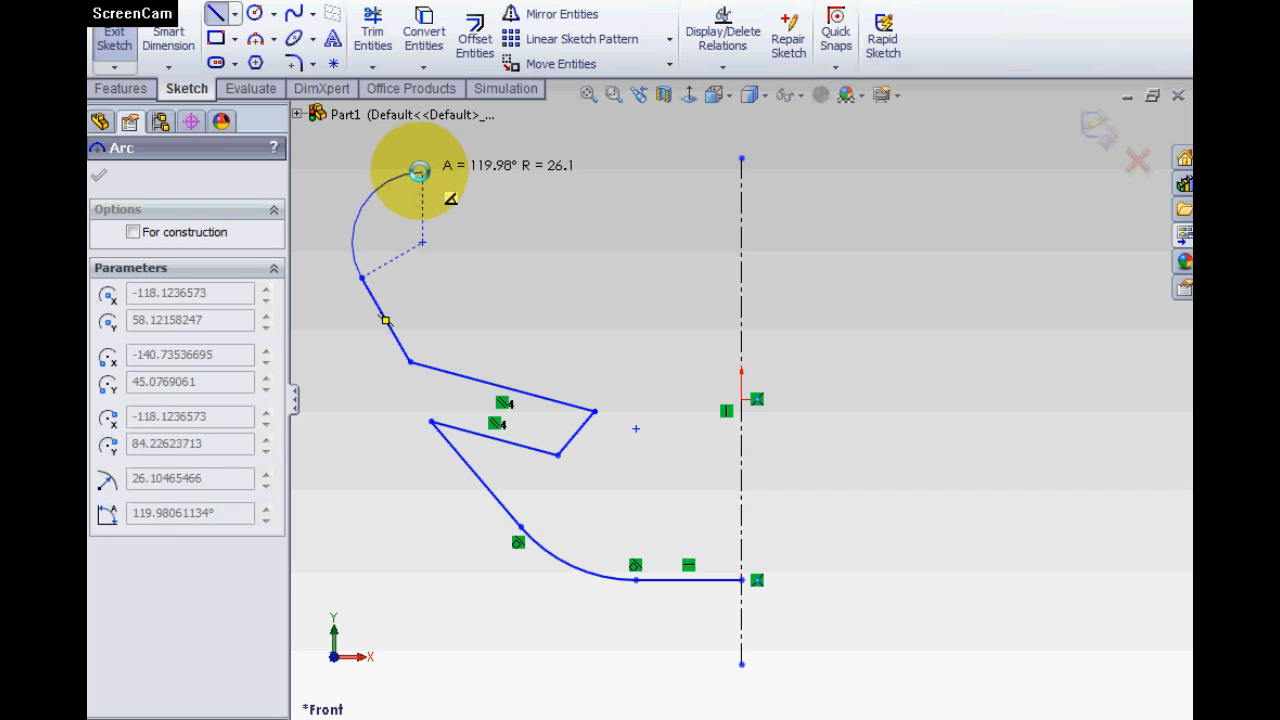
{"action": "left_click", "coordinate": [420, 172]}
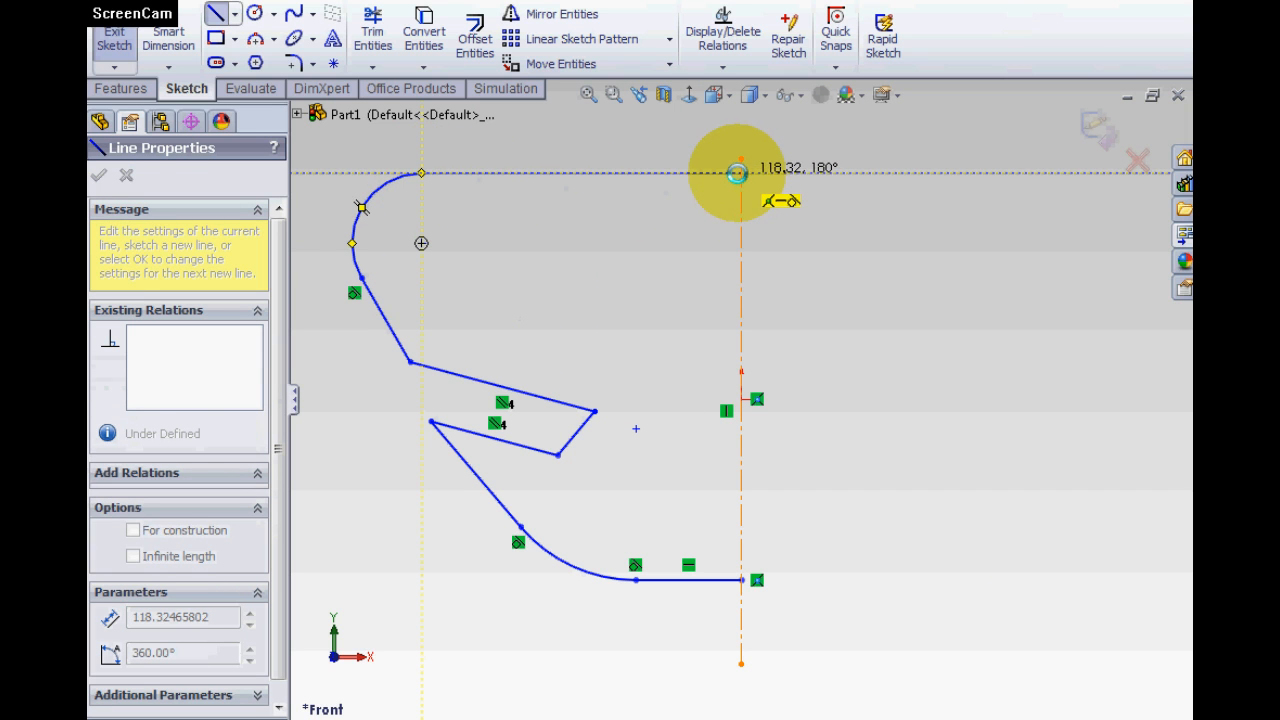
{"action": "left_click", "coordinate": [740, 172]}
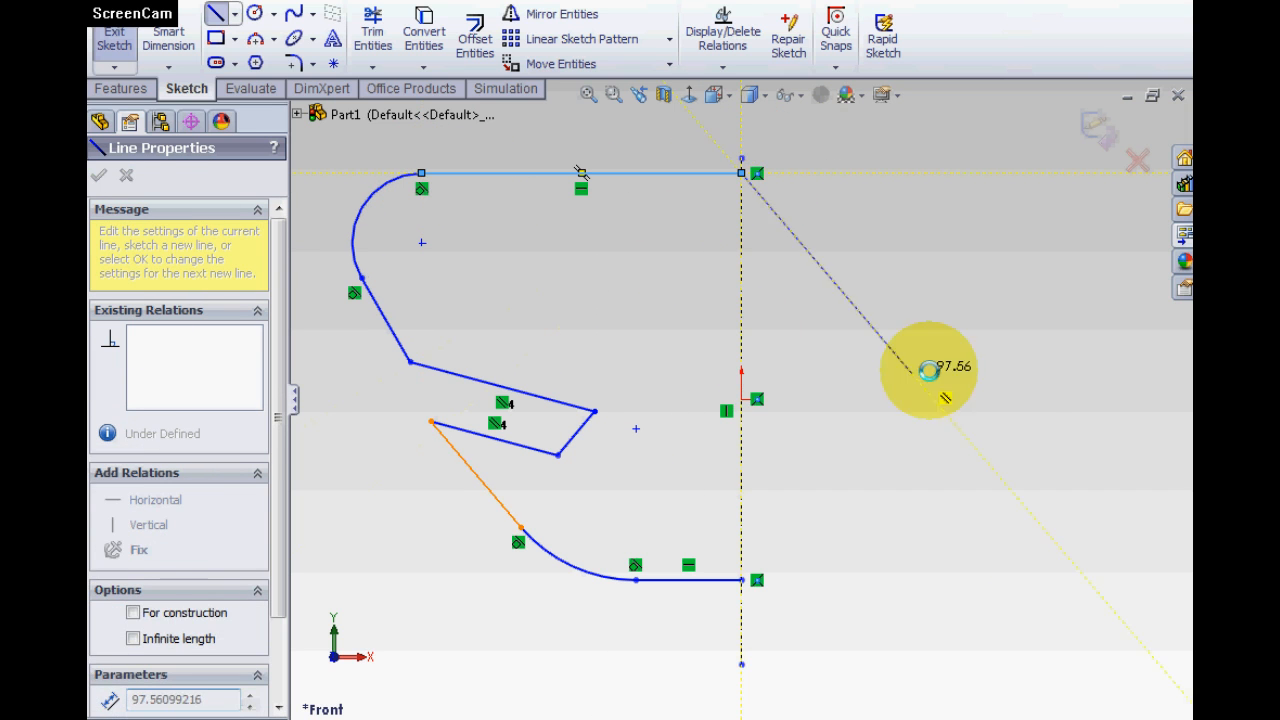
{"action": "right_click", "coordinate": [987, 356]}
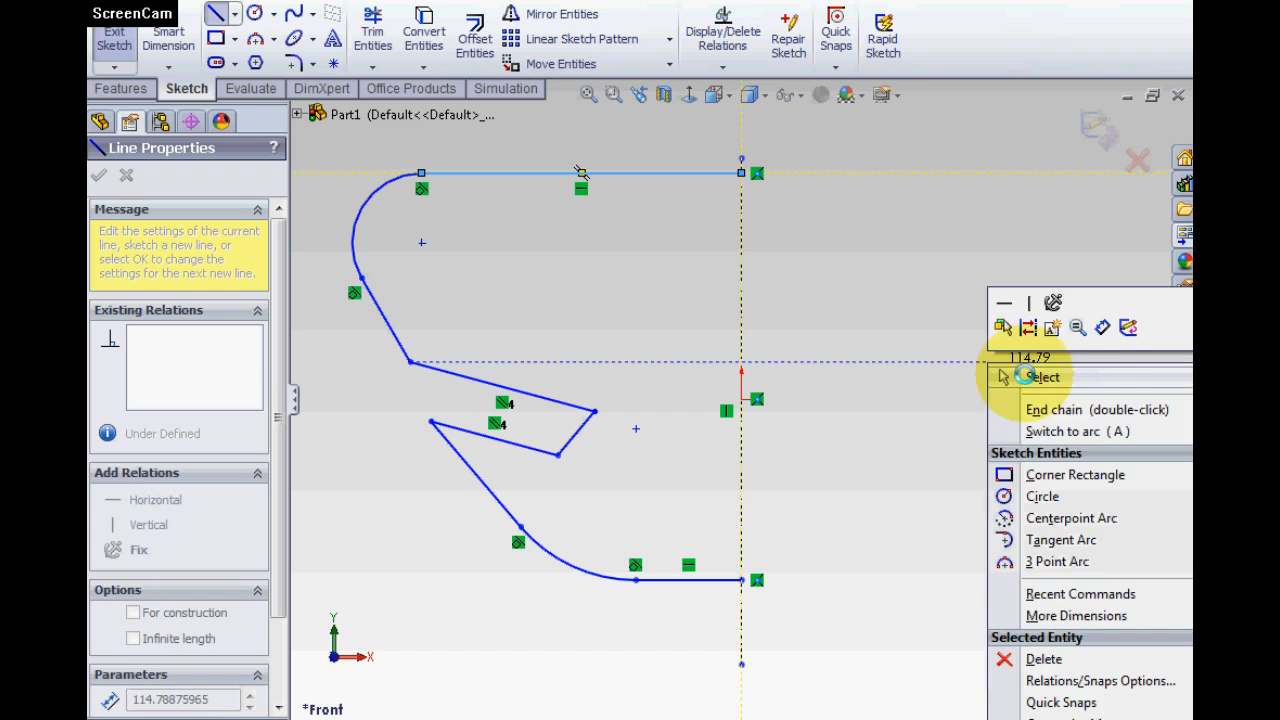
{"action": "left_click", "coordinate": [1082, 372]}
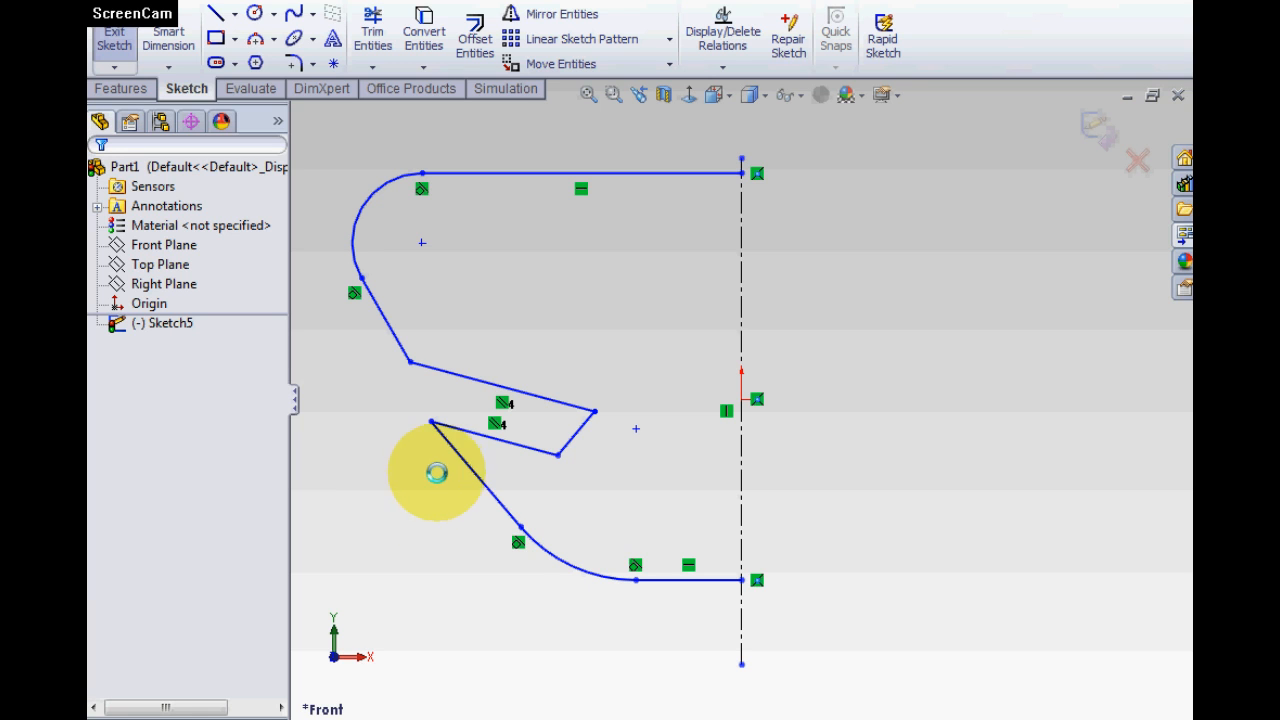
- Make the slanted outer lines above and below the slot collinear
{"action": "left_click", "coordinate": [475, 477]}
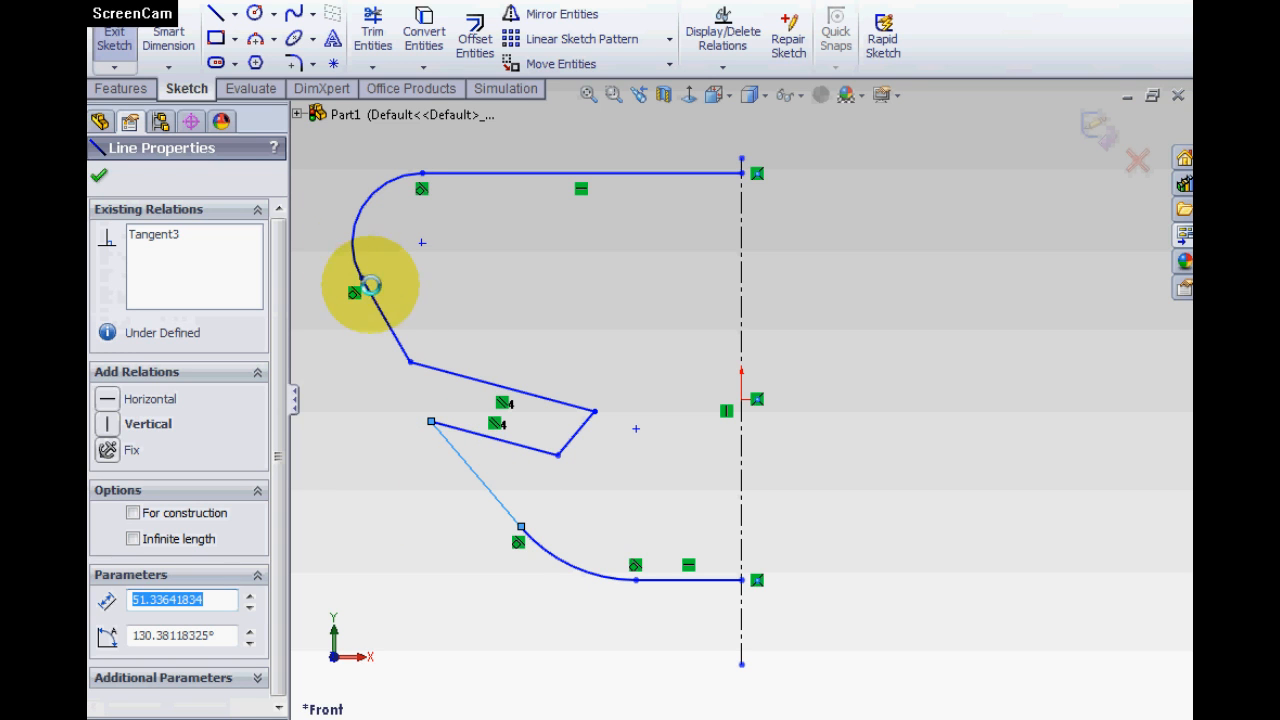
{"action": "left_click", "coordinate": [375, 306], "text": "ctrl"}
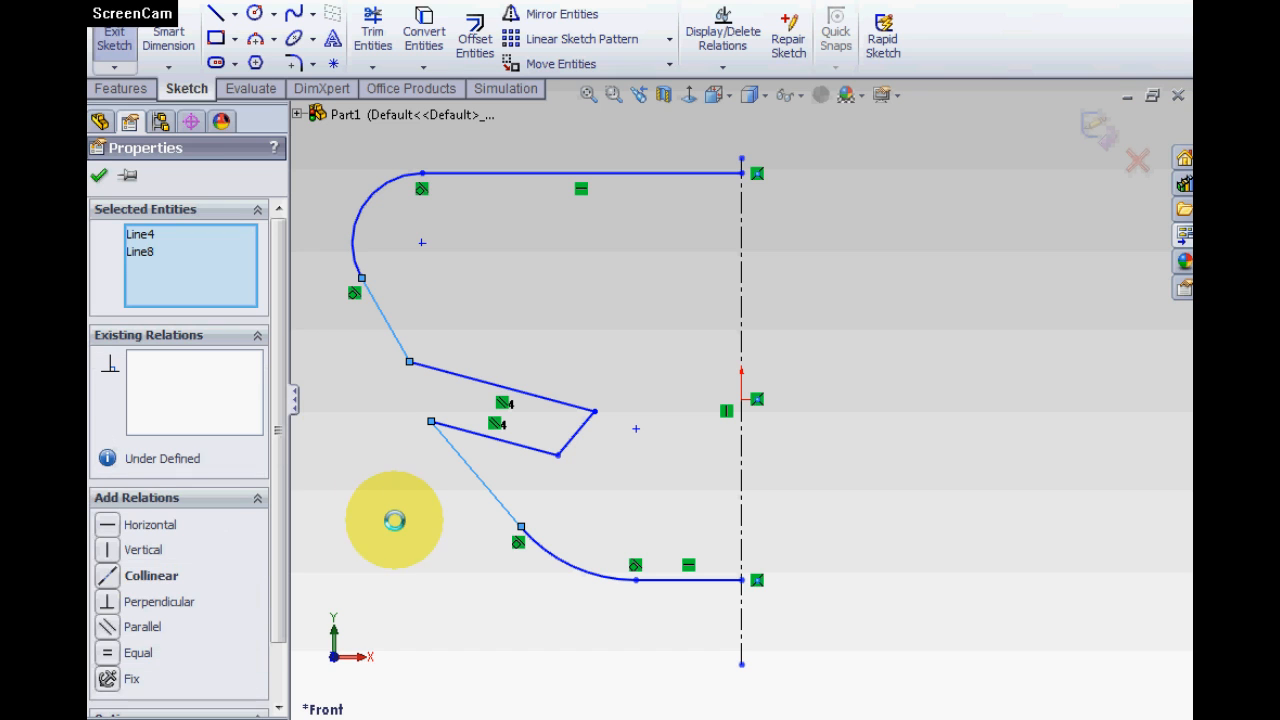
{"action": "left_click", "coordinate": [107, 575]}
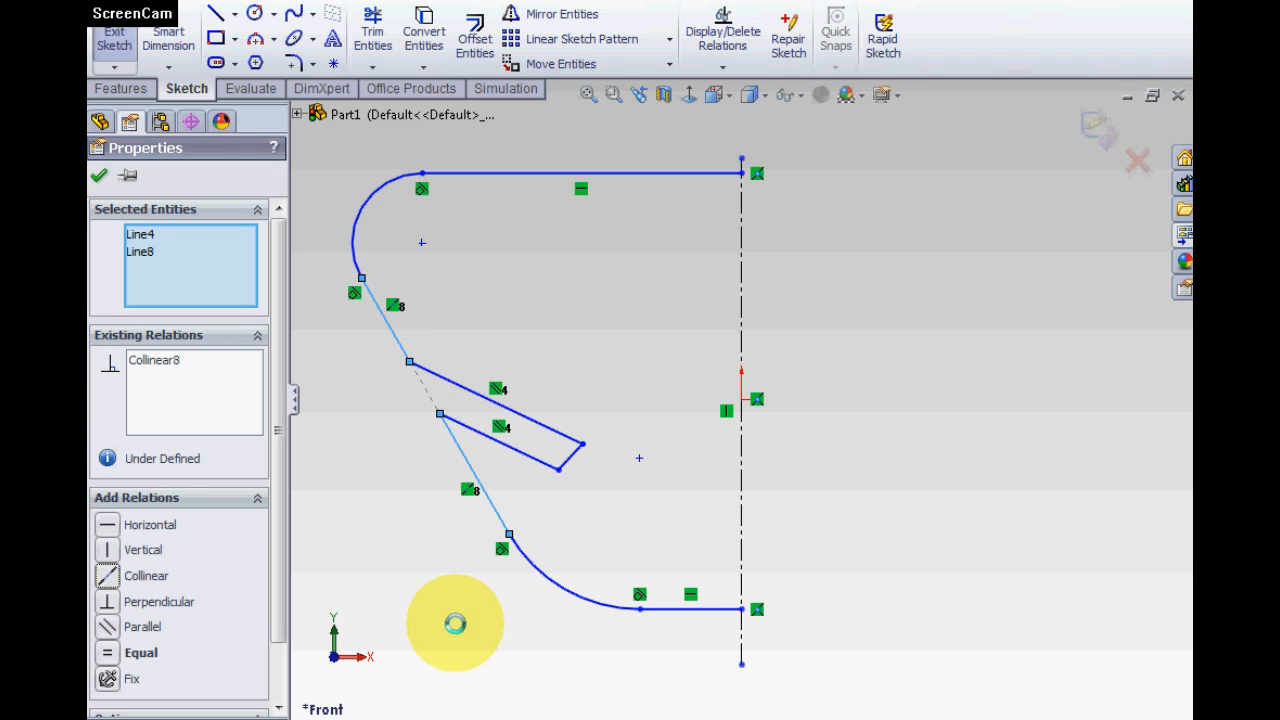
- Dimension the angle between the slot's lower edge and the lower slanted outer line as 40°
{"action": "left_click", "coordinate": [167, 38]}
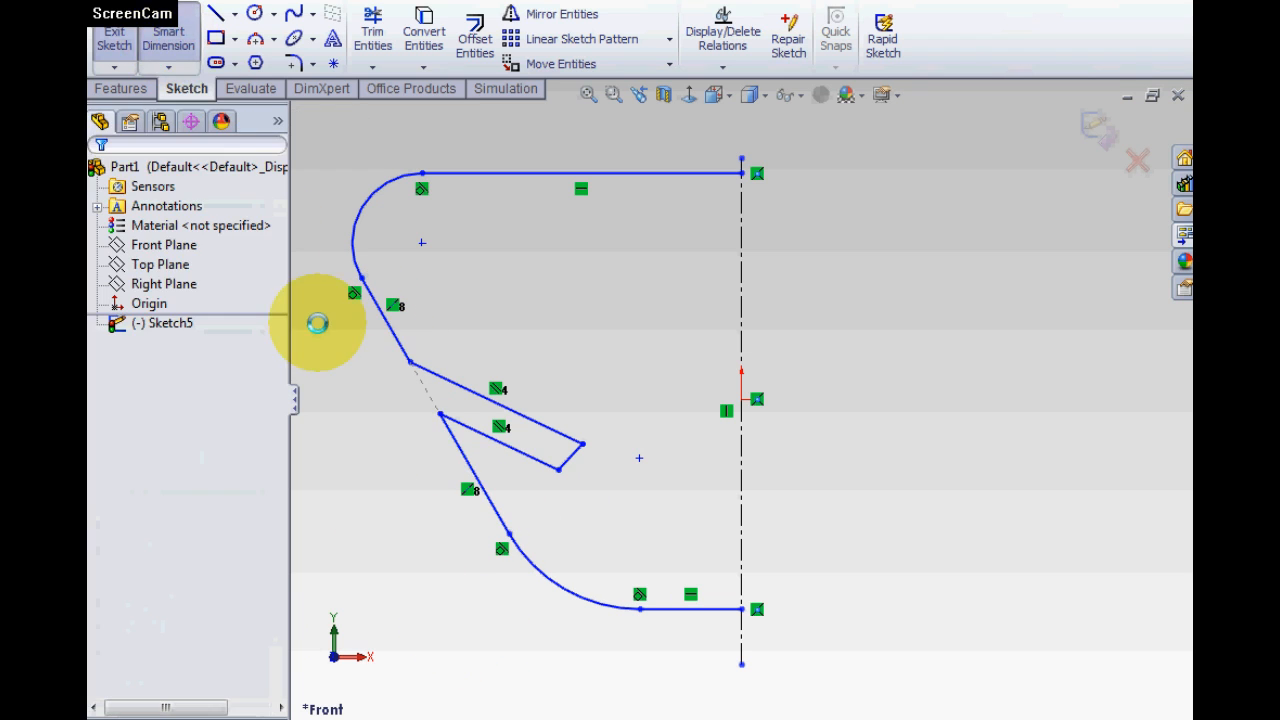
{"action": "left_click", "coordinate": [470, 467]}
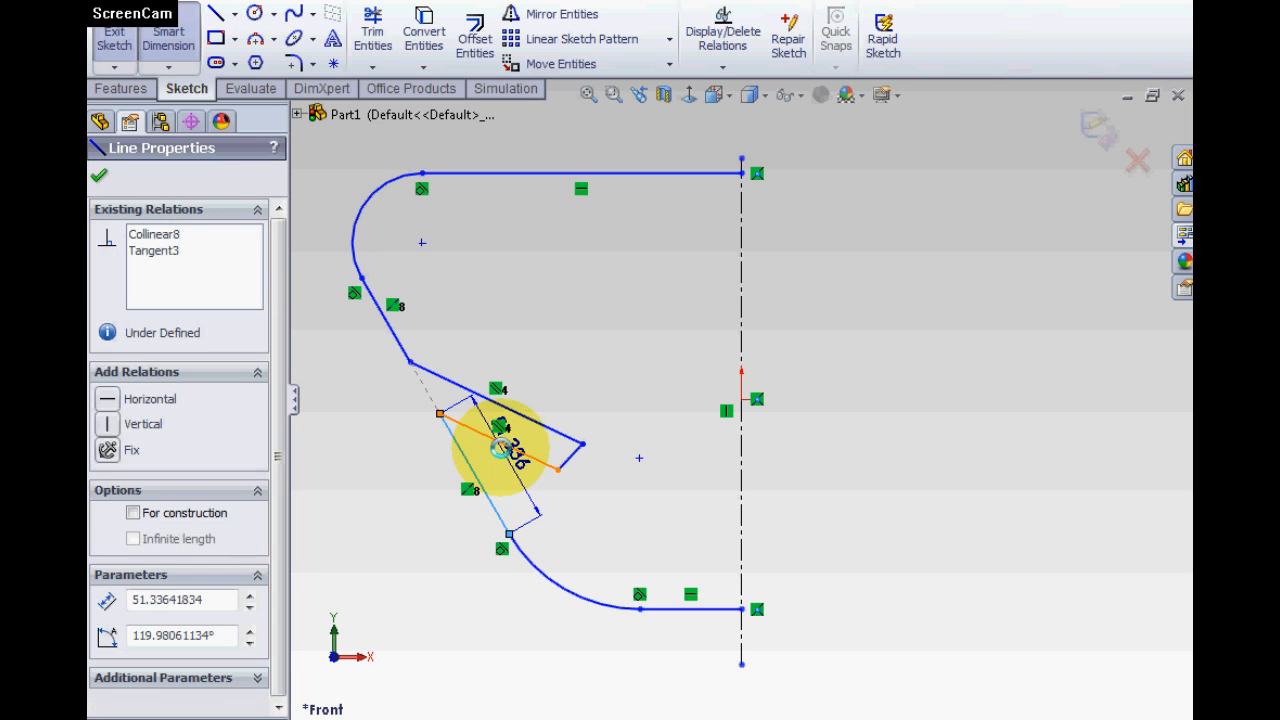
{"action": "left_click", "coordinate": [506, 444]}
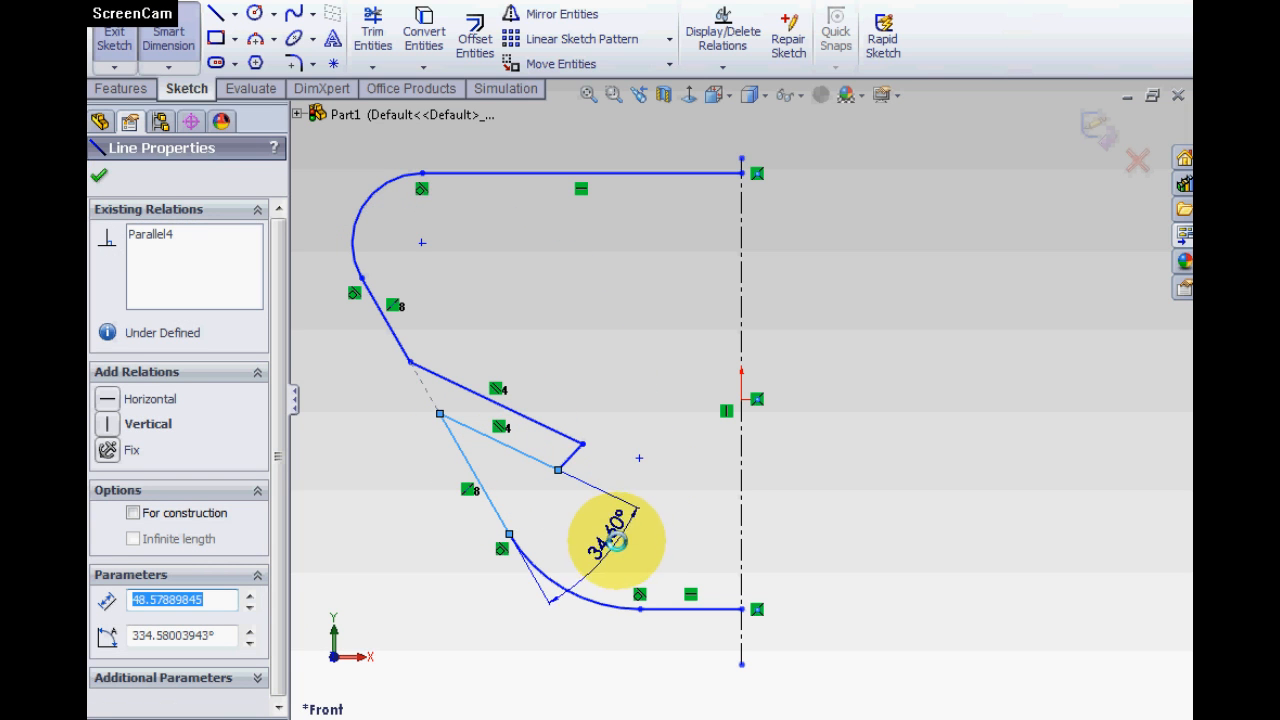
{"action": "left_click", "coordinate": [604, 535]}
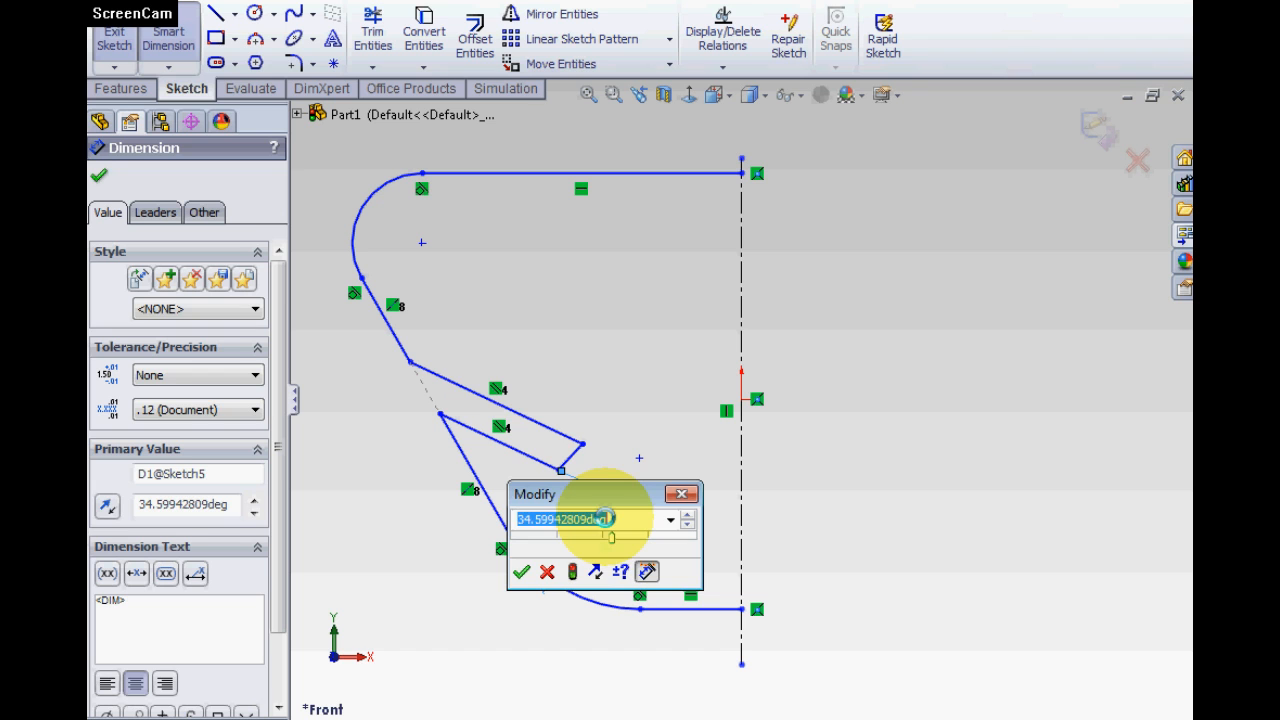
{"action": "key", "text": "Return"}
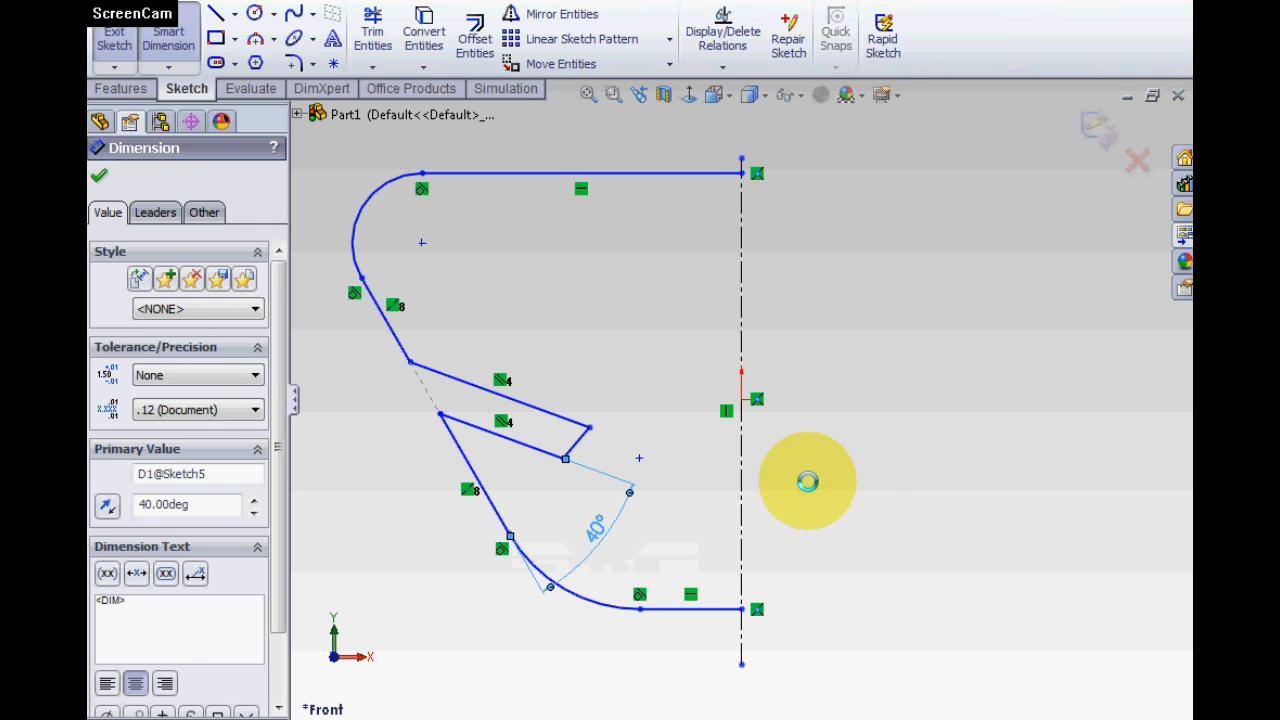
{"action": "left_click", "coordinate": [846, 466]}
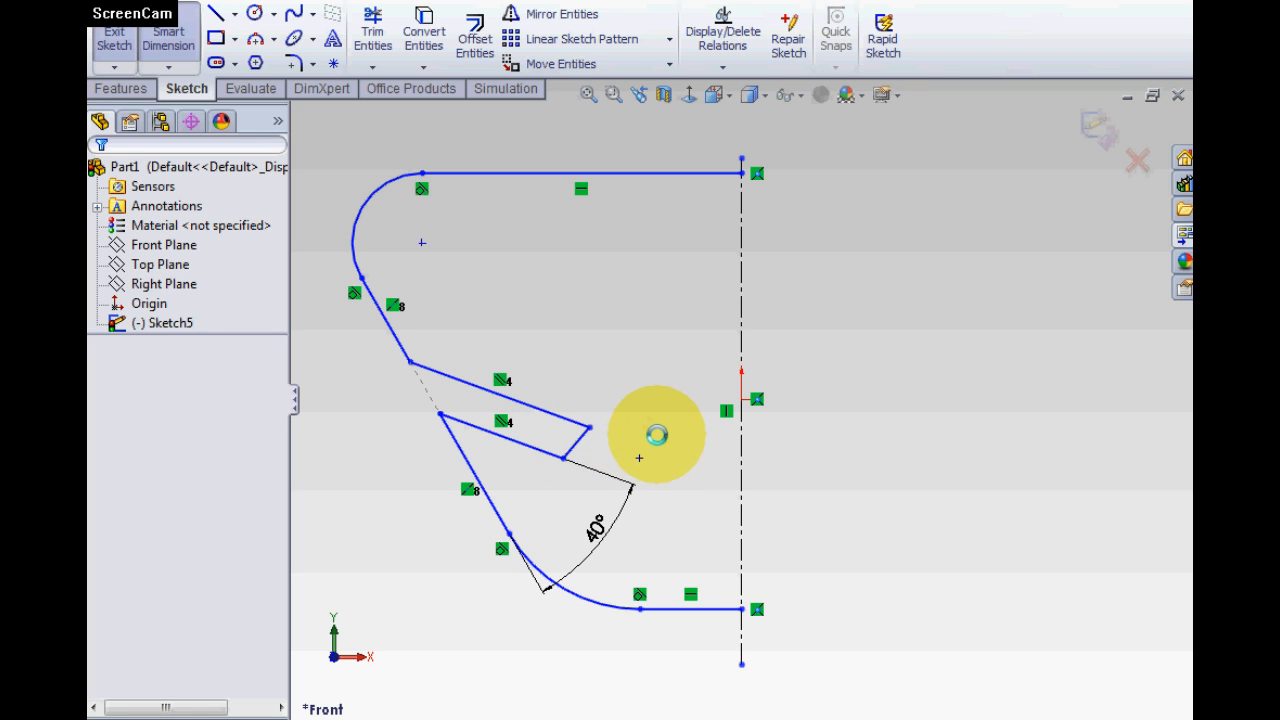
{"action": "right_click", "coordinate": [880, 375]}
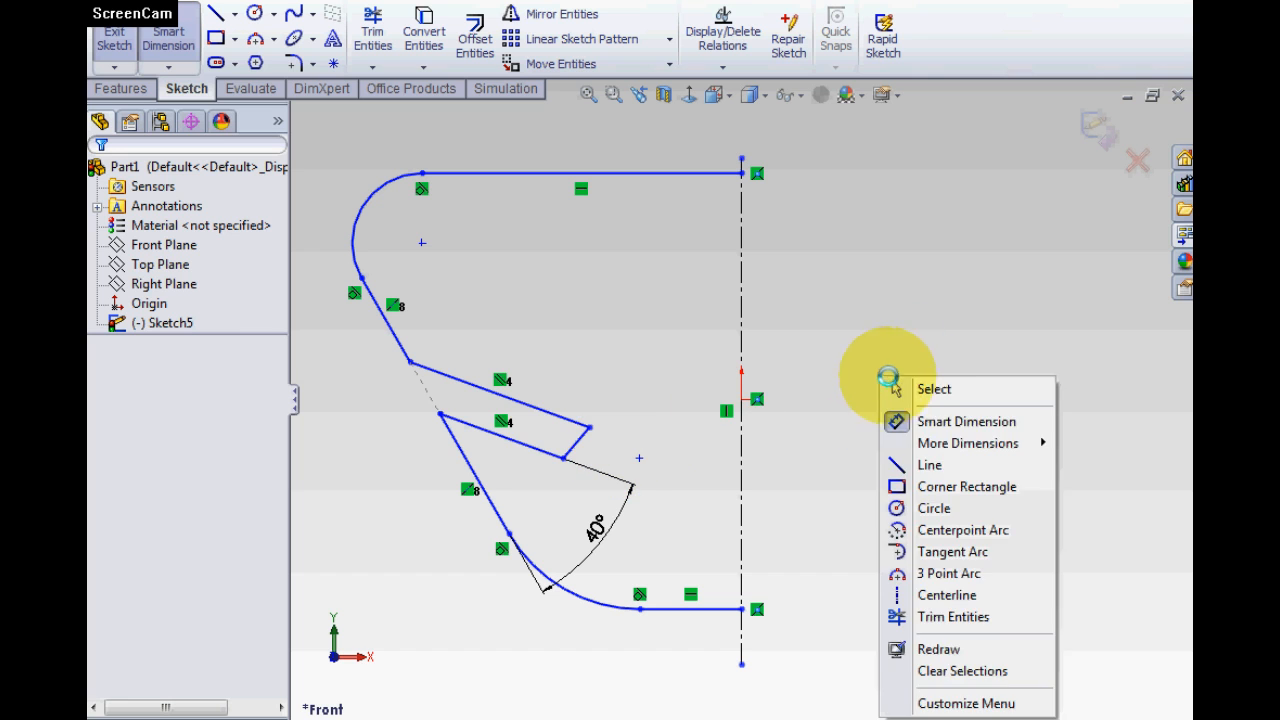
{"action": "left_click", "coordinate": [918, 383]}
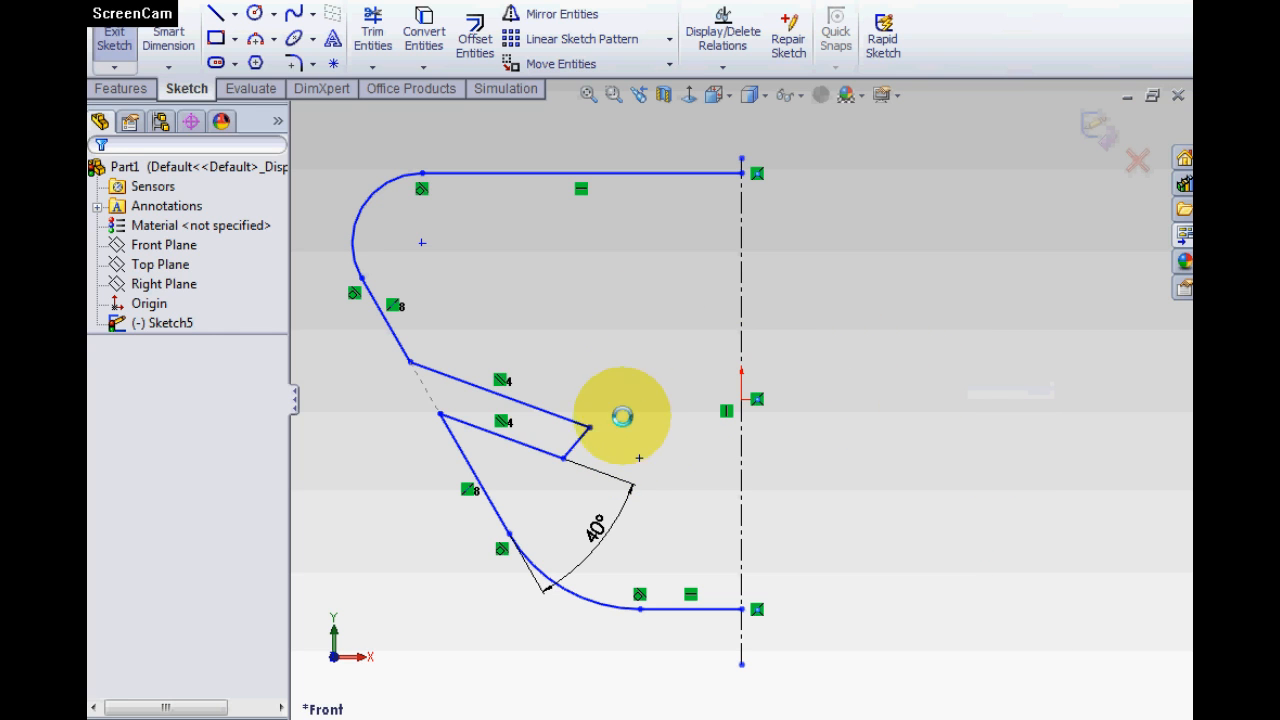
- Make the slot's short end line perpendicular to its lower edge
{"action": "left_click", "coordinate": [537, 449]}
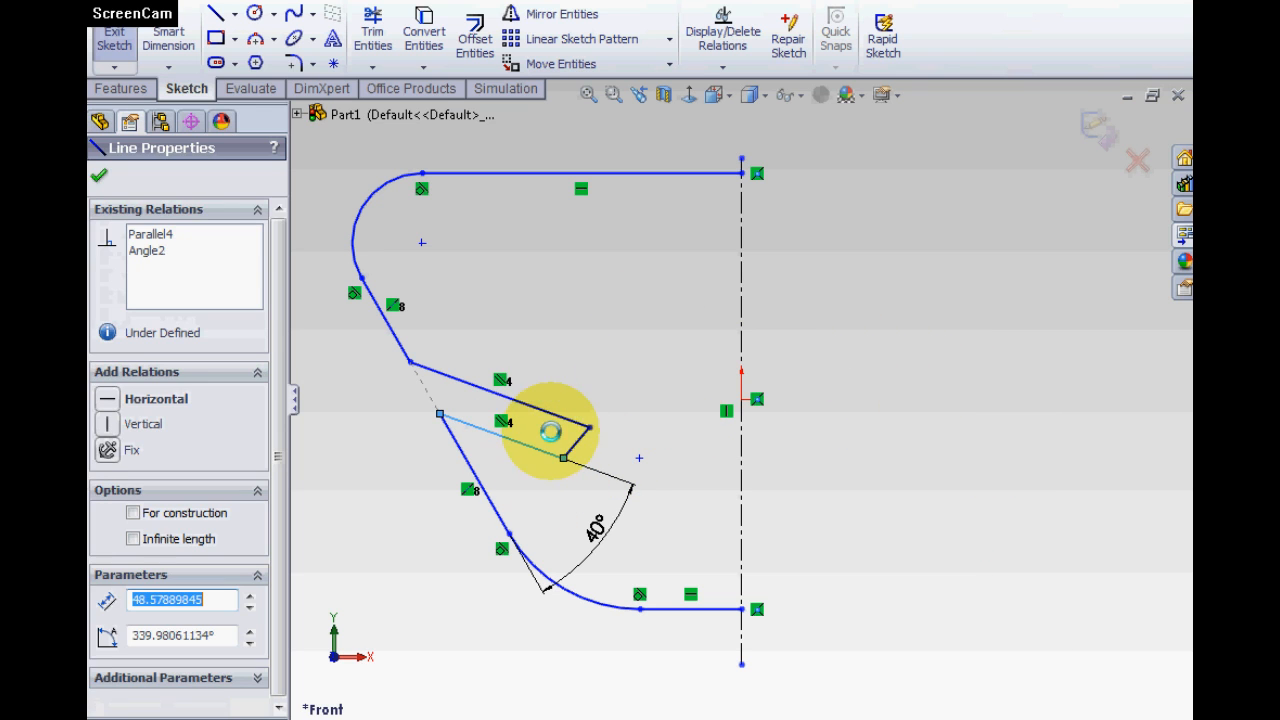
{"action": "left_click", "coordinate": [569, 446], "text": "ctrl"}
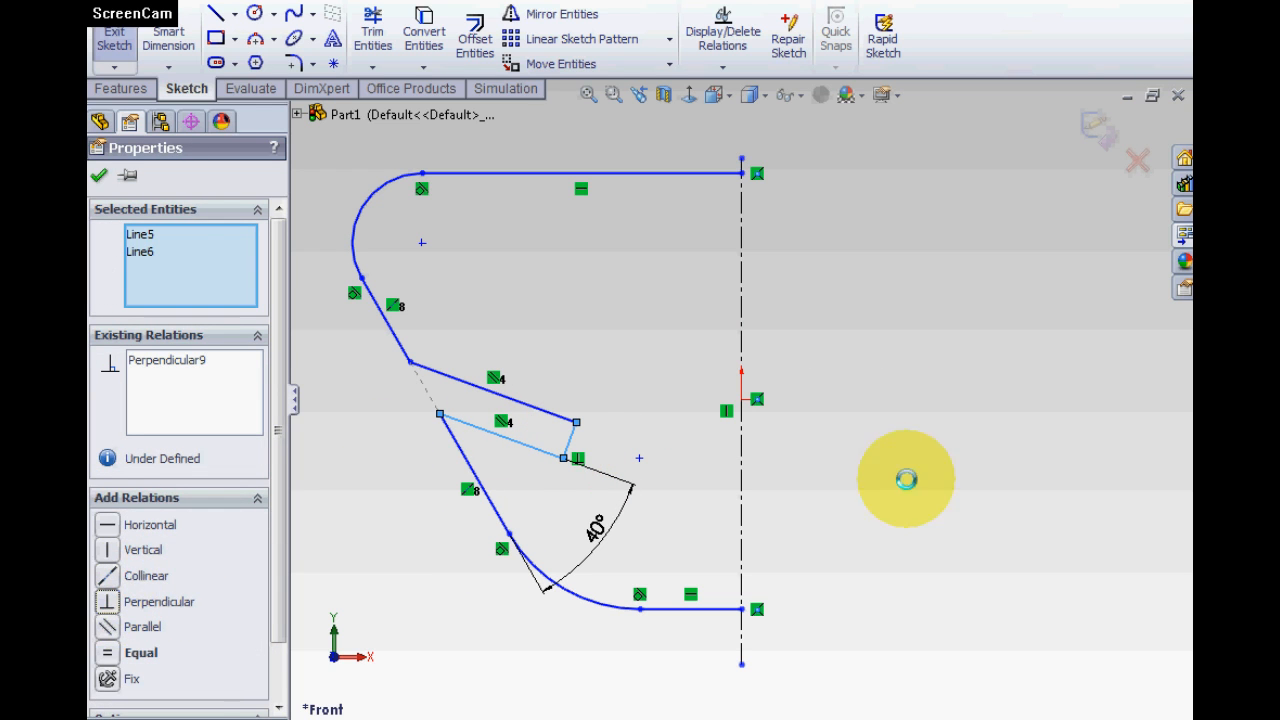
{"action": "left_click", "coordinate": [1000, 444]}
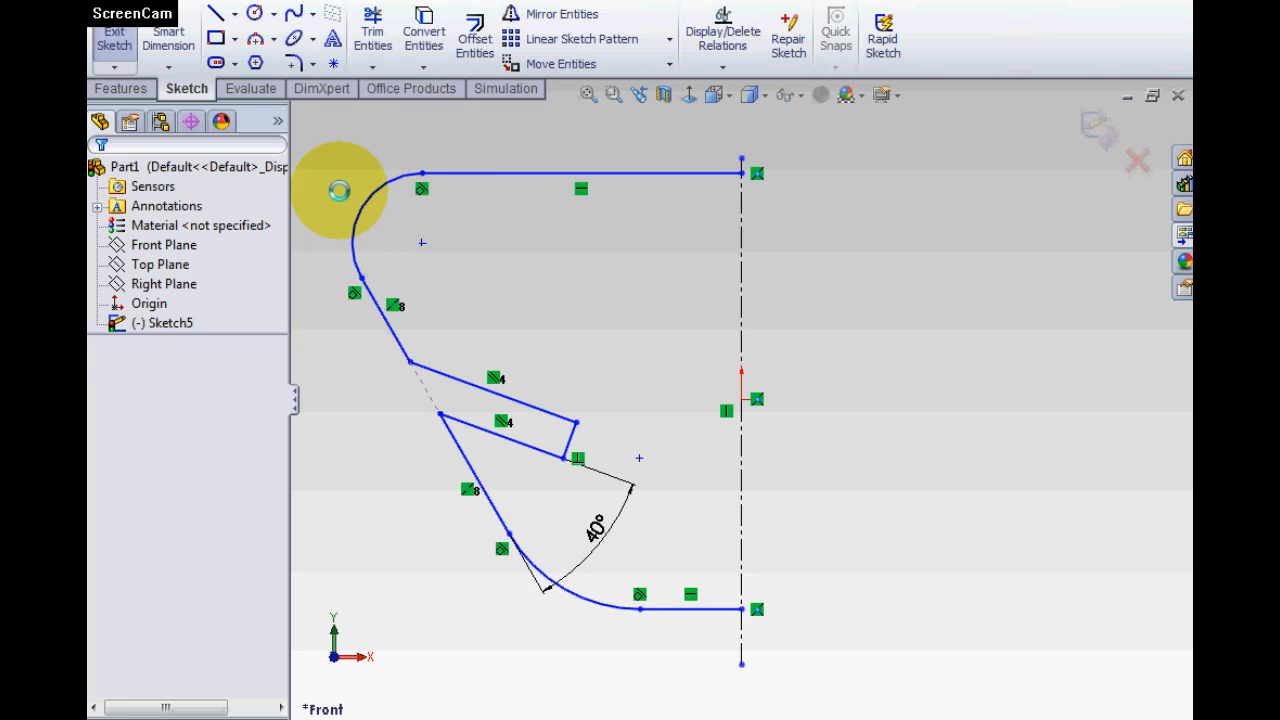
- Apply an Equal relation between the upper and lower profile arcs
{"action": "left_click", "coordinate": [363, 207]}
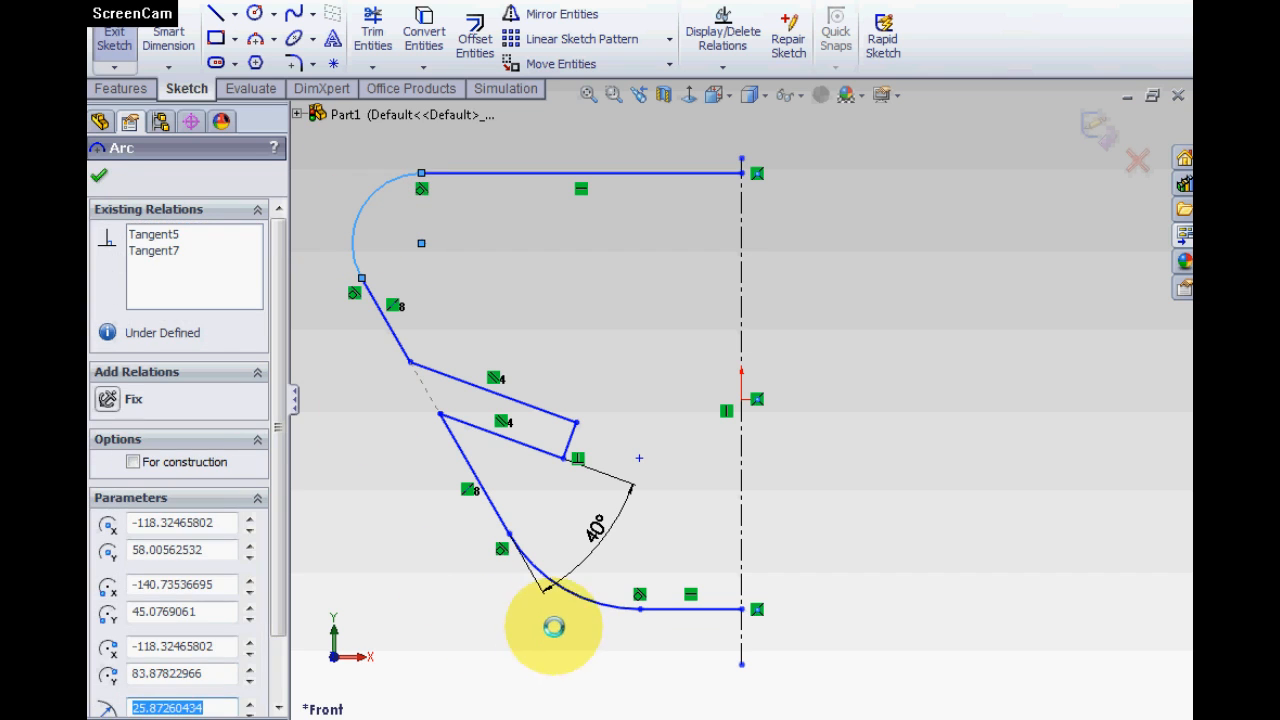
{"action": "left_click", "coordinate": [568, 592], "text": "ctrl"}
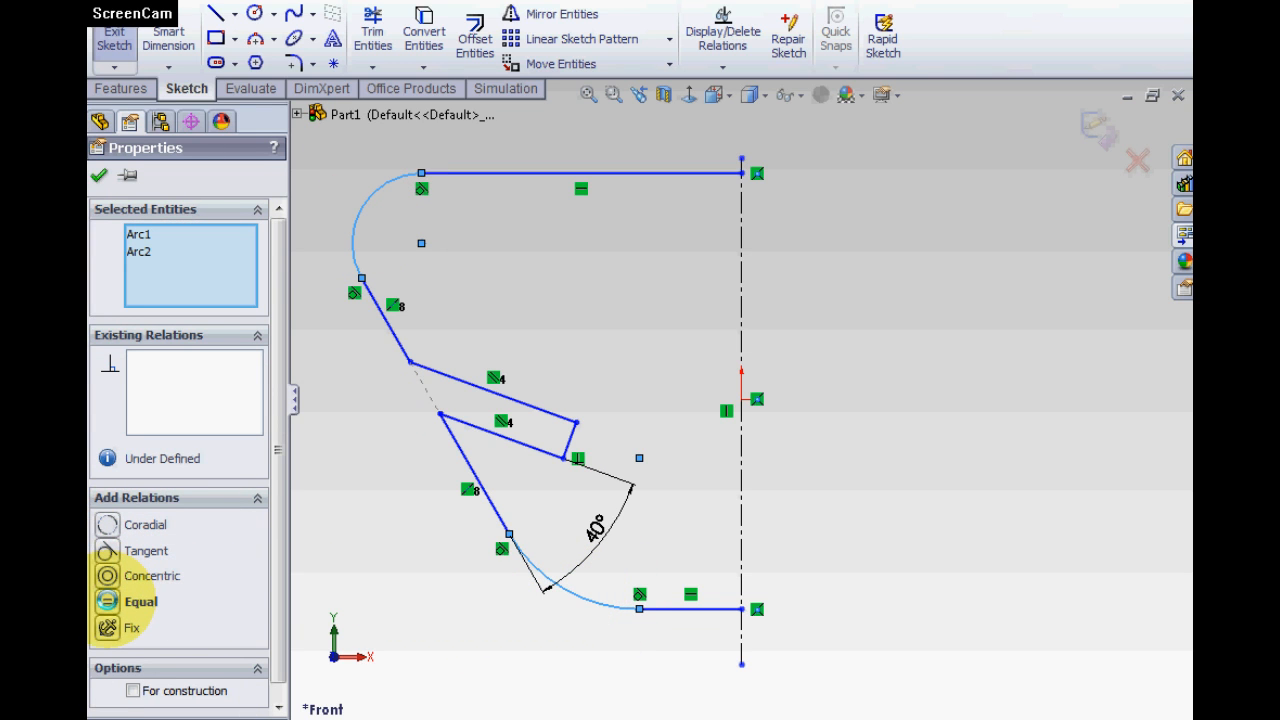
{"action": "left_click", "coordinate": [107, 601]}
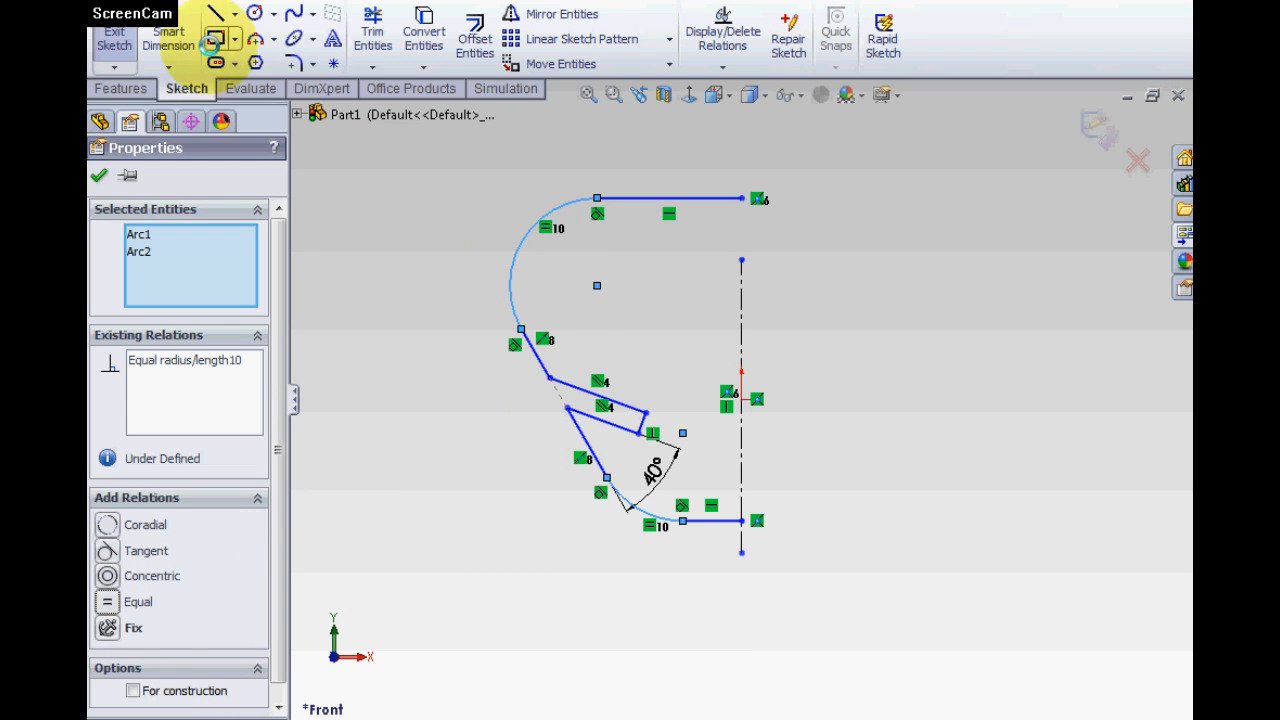
- Dimension the radius of the upper profile arc as 40 mm
{"action": "left_click", "coordinate": [165, 38]}
{"action": "left_click", "coordinate": [516, 250]}
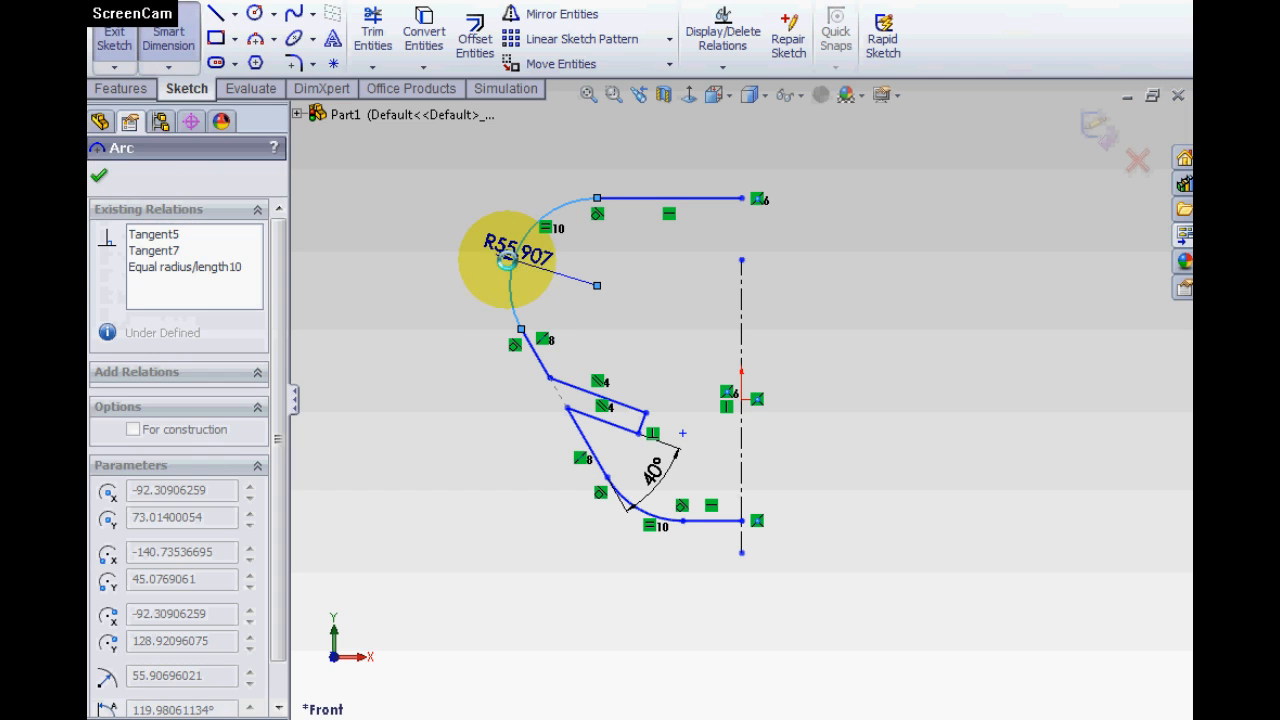
{"action": "left_click", "coordinate": [415, 254]}
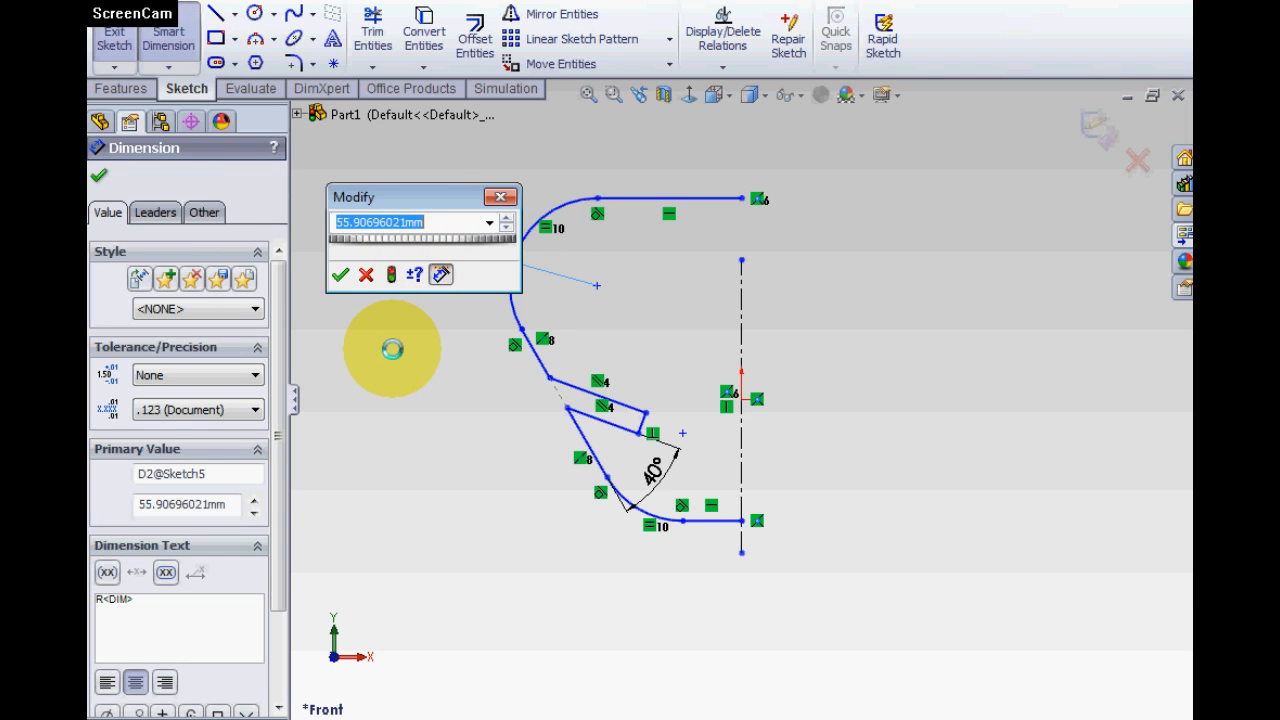
{"action": "type", "text": "40"}
{"action": "key", "text": "Return"}
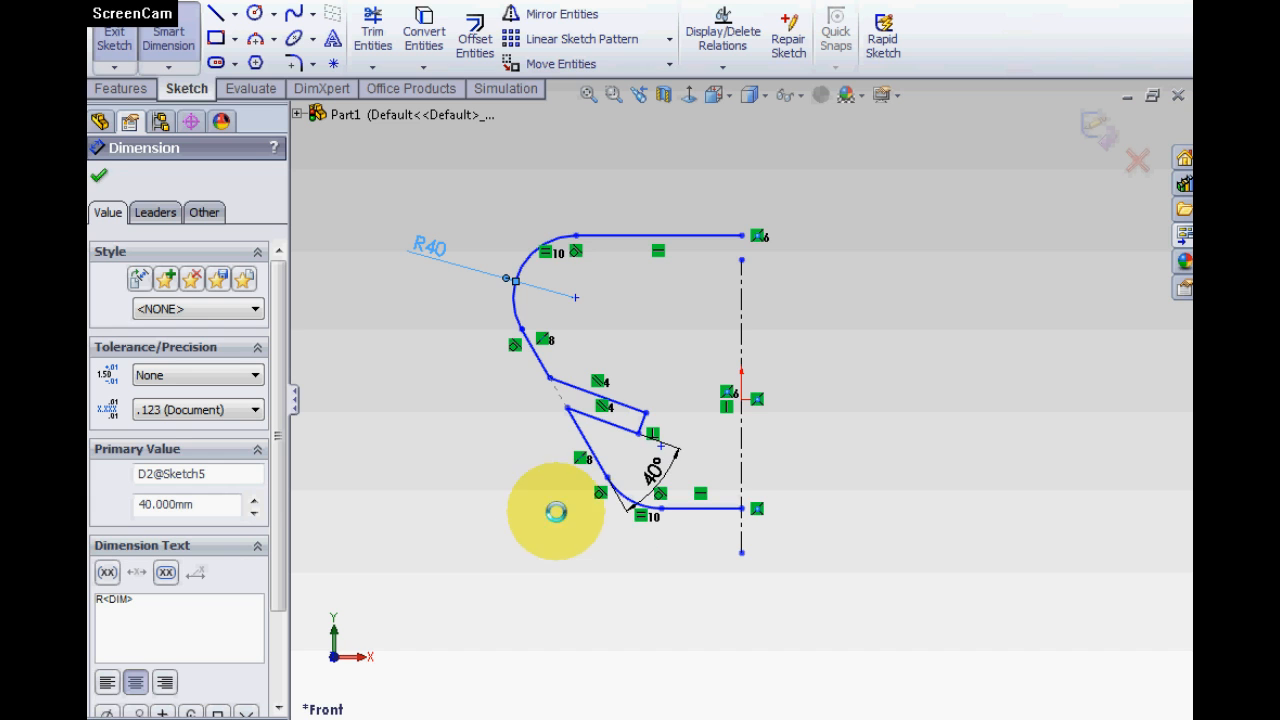
- Dimension the length of the inclined slot's upper edge as 60 mm
{"action": "scroll", "coordinate": [594, 562], "scroll_direction": "down", "scroll_amount": 2}
{"action": "scroll", "coordinate": [580, 532], "scroll_direction": "up", "scroll_amount": 1}
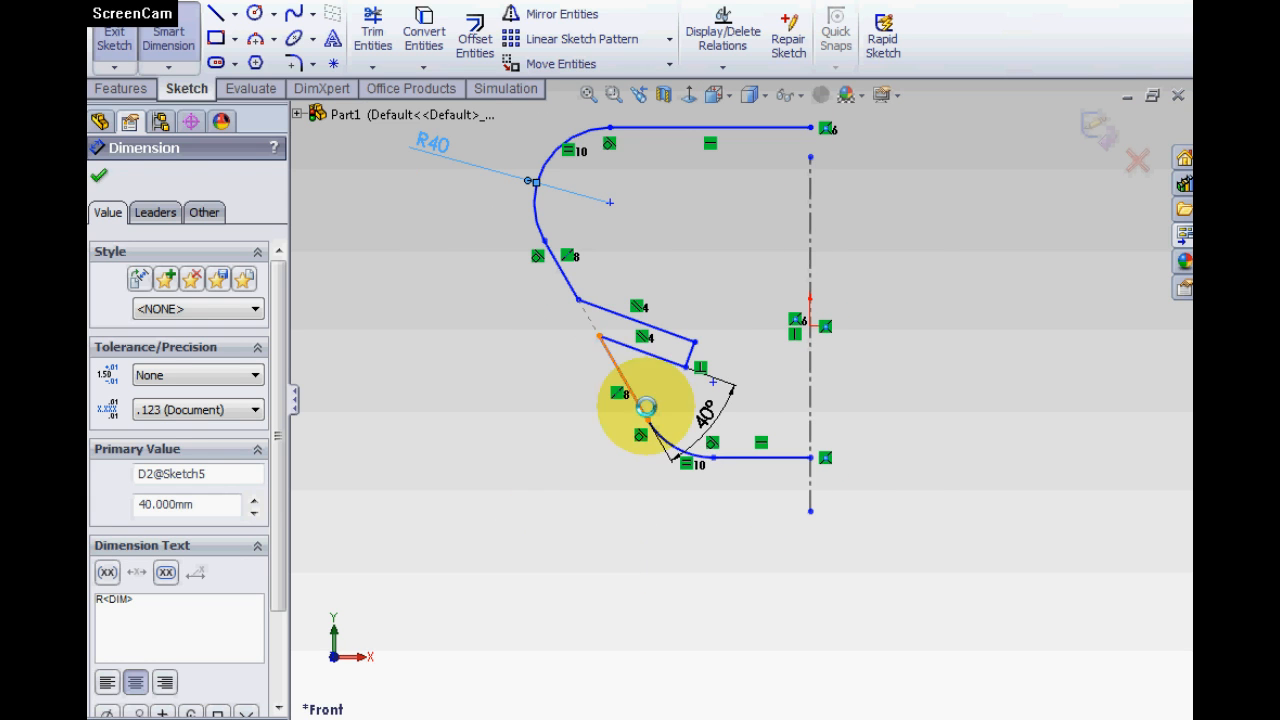
{"action": "scroll", "coordinate": [686, 414], "scroll_direction": "down", "scroll_amount": 3}
{"action": "scroll", "coordinate": [666, 423], "scroll_direction": "up", "scroll_amount": 2}
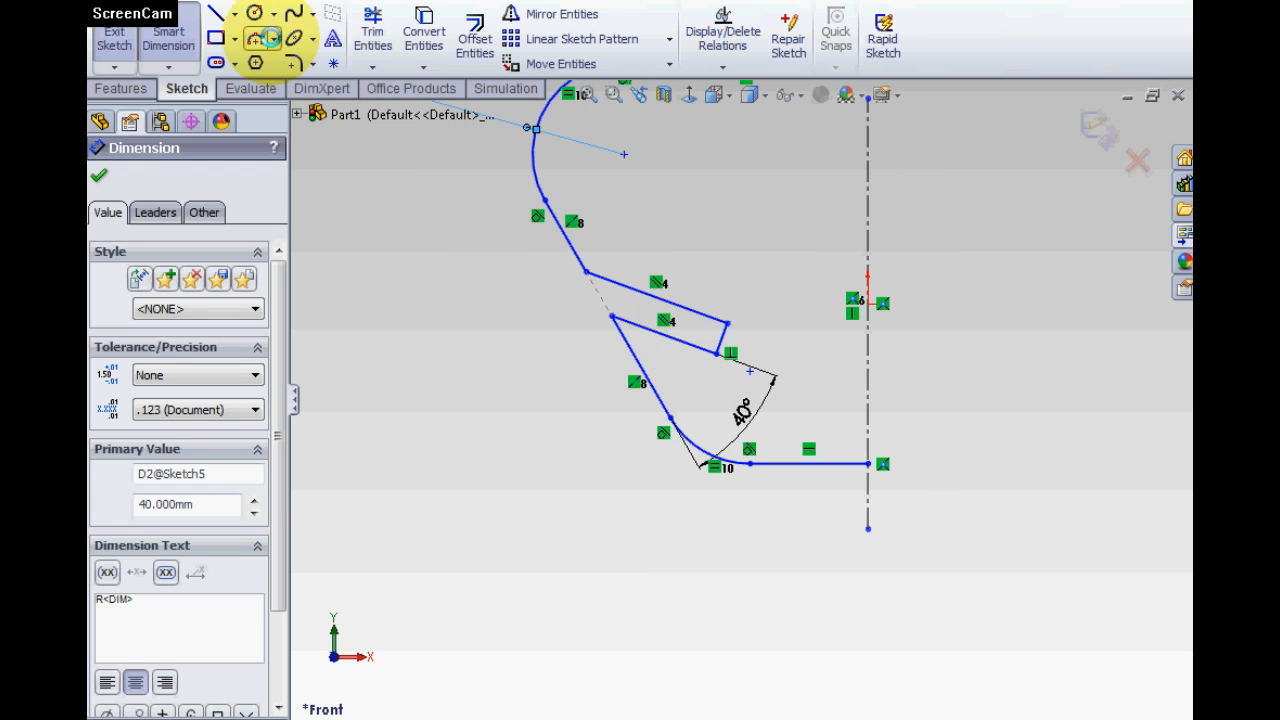
{"action": "left_click", "coordinate": [623, 285]}
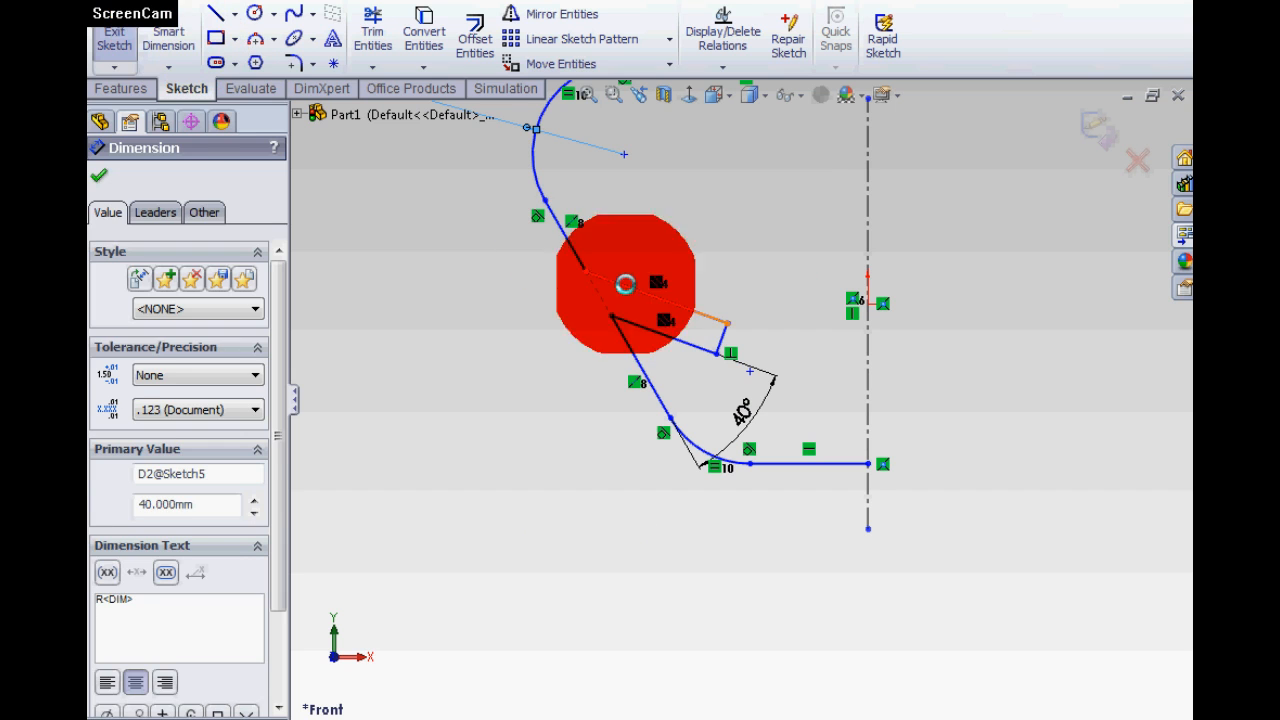
{"action": "left_click", "coordinate": [783, 216]}
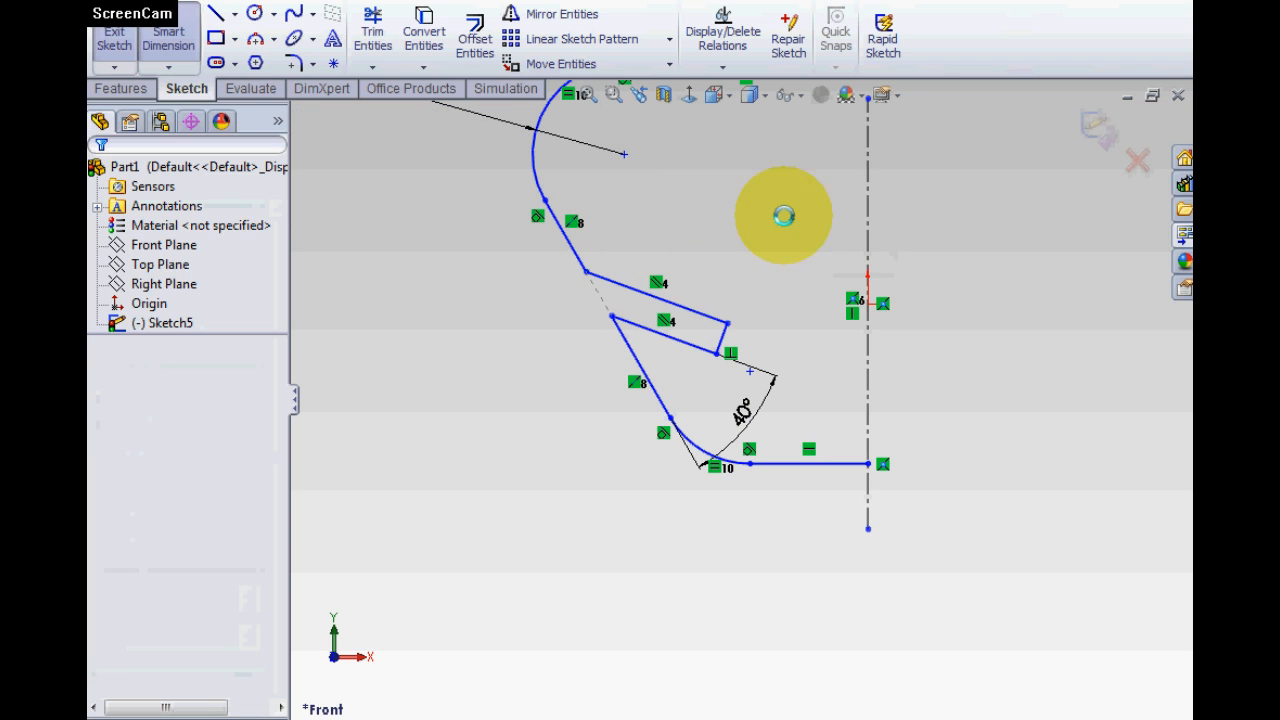
{"action": "left_click", "coordinate": [701, 311]}
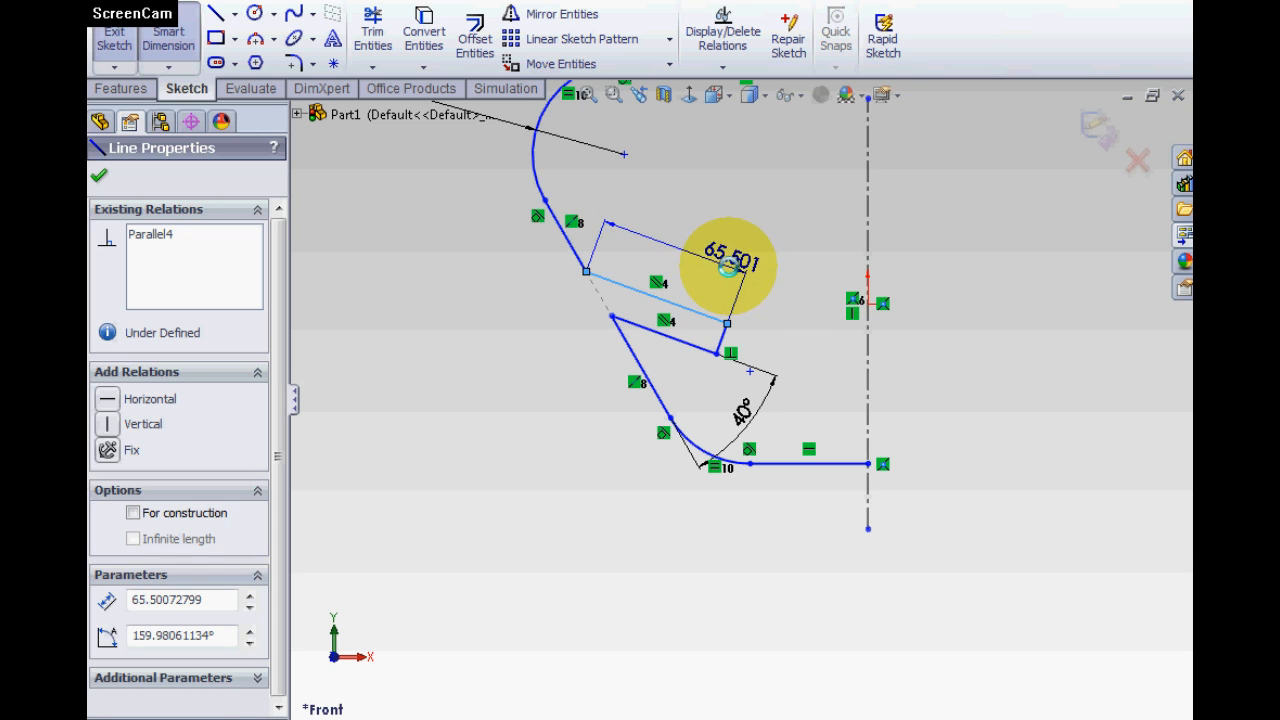
{"action": "left_click", "coordinate": [738, 260]}
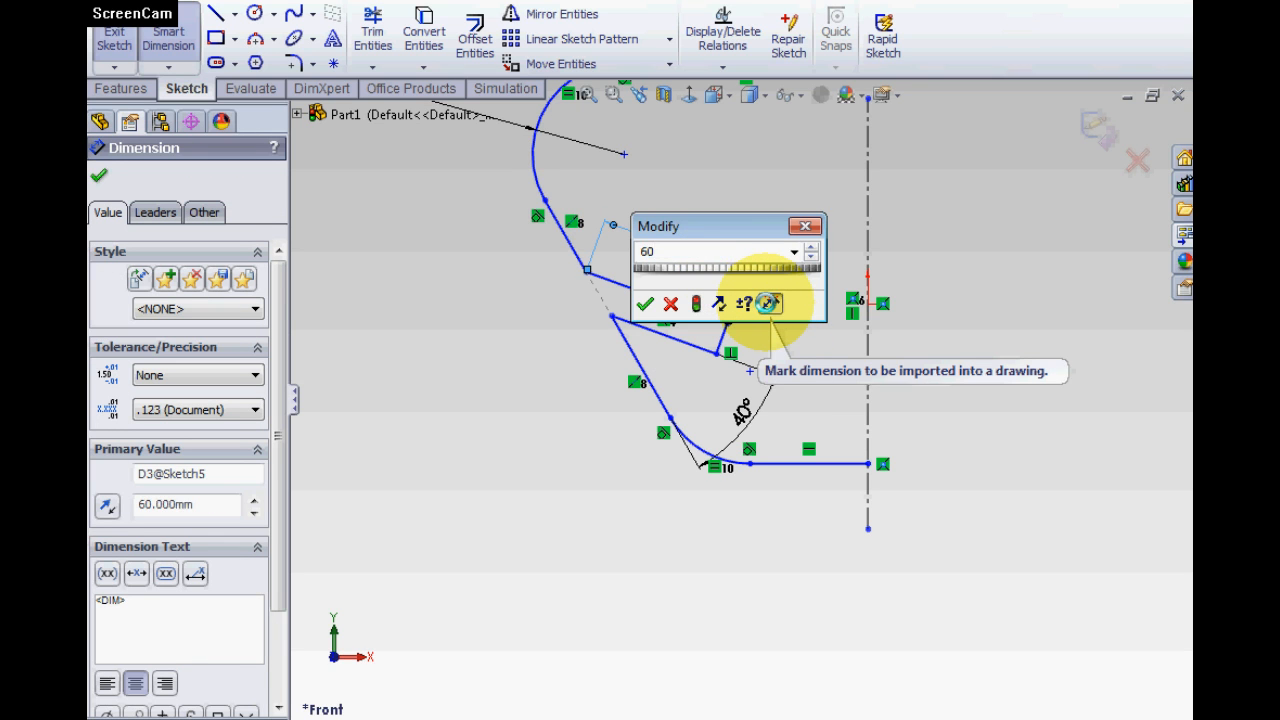
{"action": "key", "text": "Return"}
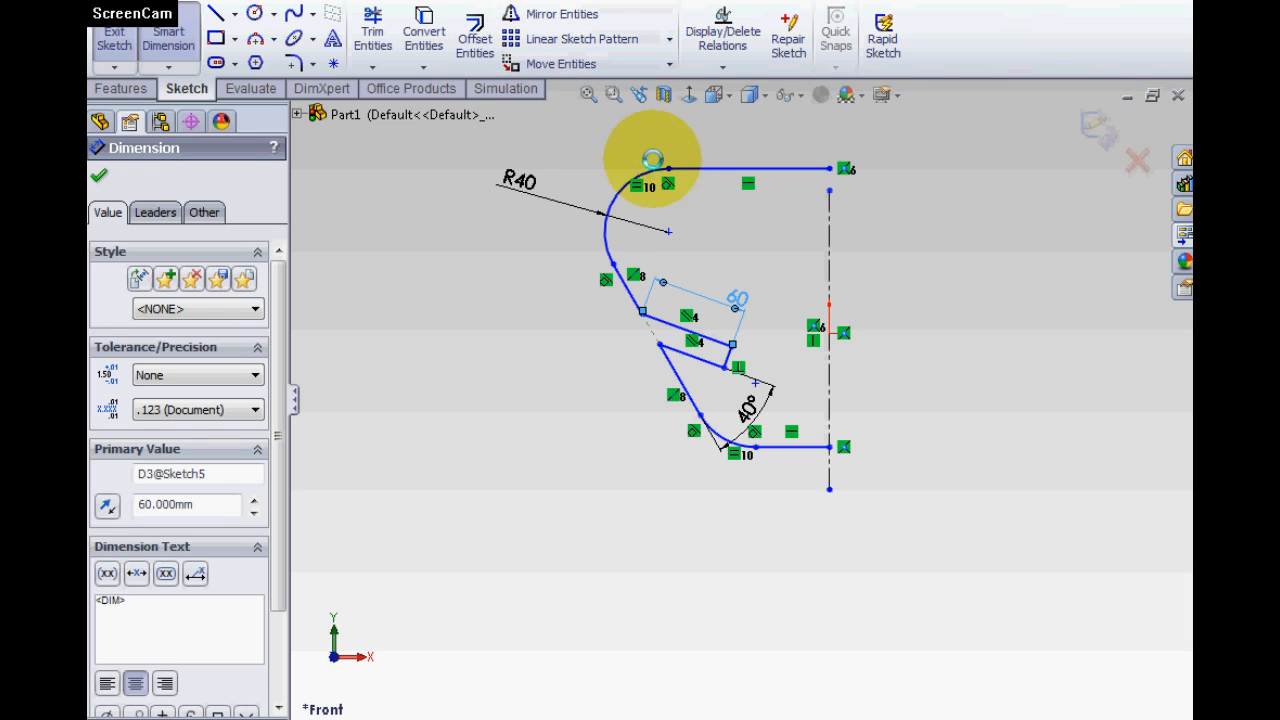
- Mirror all lines and arcs of the half-profile about the vertical centerline, keeping the originals
{"action": "left_click", "coordinate": [527, 13]}
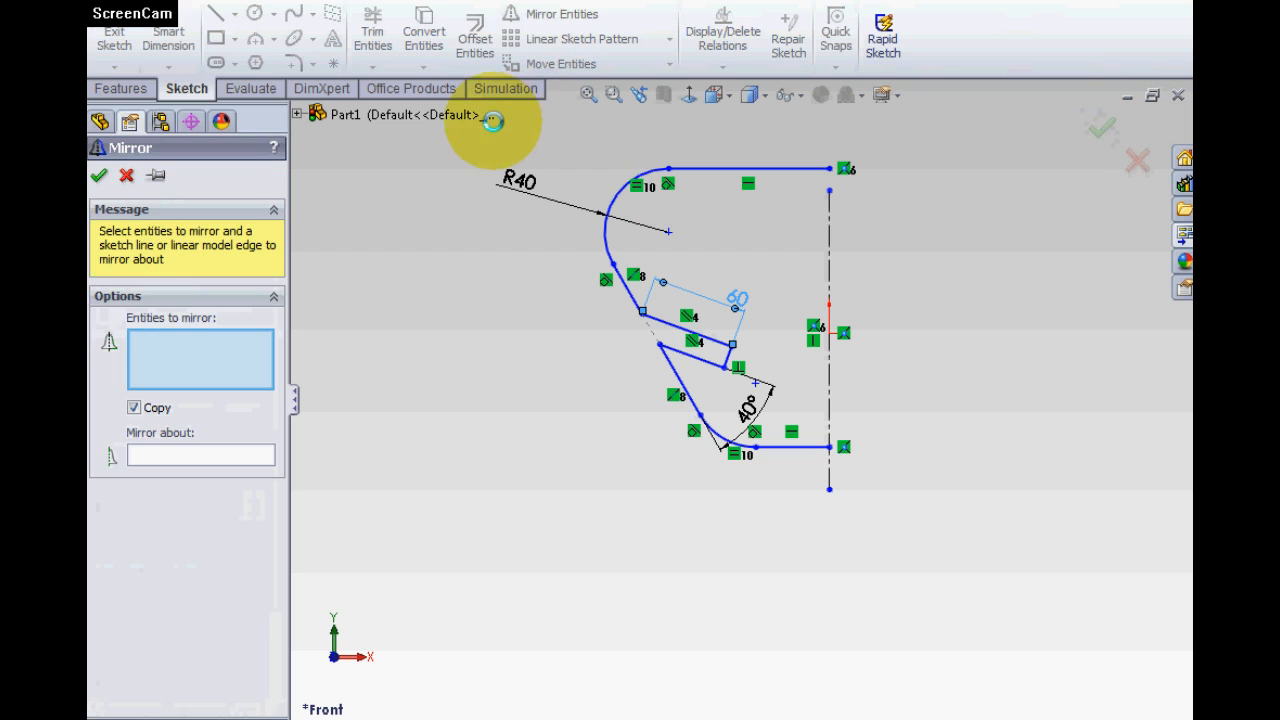
{"action": "mouse_move", "coordinate": [475, 134]}
{"action": "left_mouse_down"}
{"action": "mouse_move", "coordinate": [820, 423]}
{"action": "mouse_move", "coordinate": [913, 462]}
{"action": "left_mouse_up"}
{"action": "left_click_drag", "start_coordinate": [913, 469], "coordinate": [910, 467]}
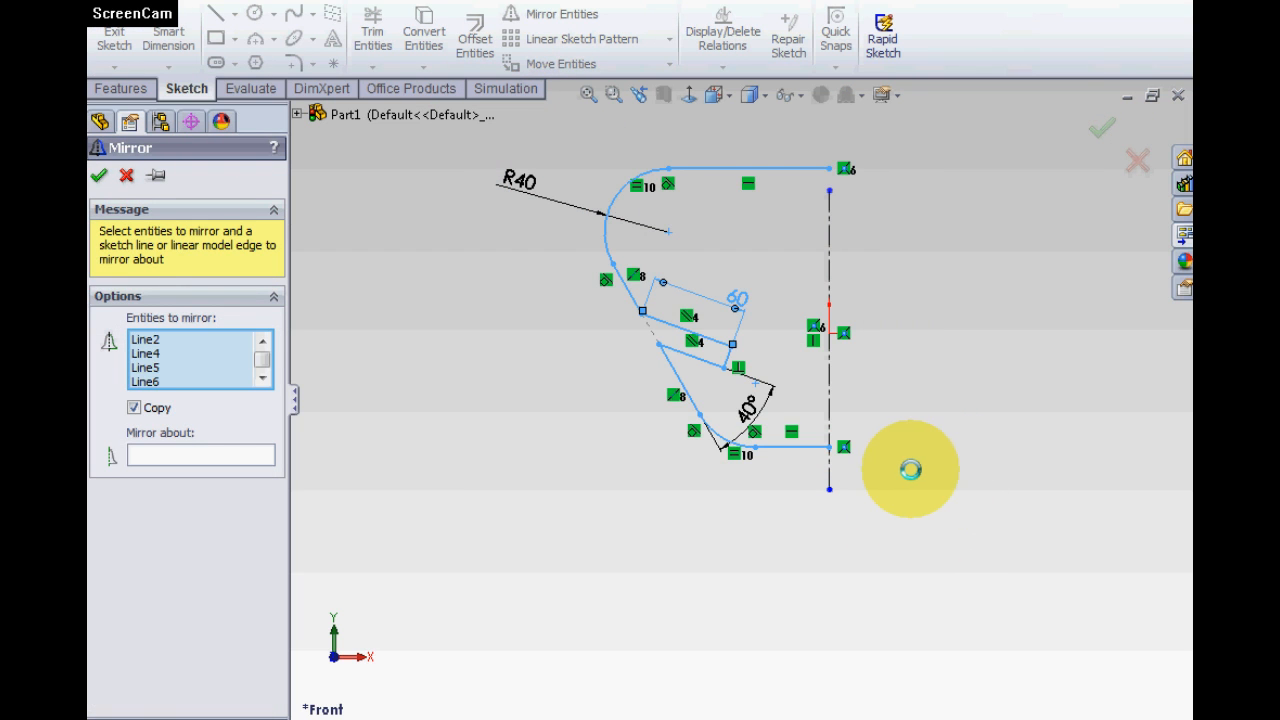
{"action": "left_click", "coordinate": [139, 458]}
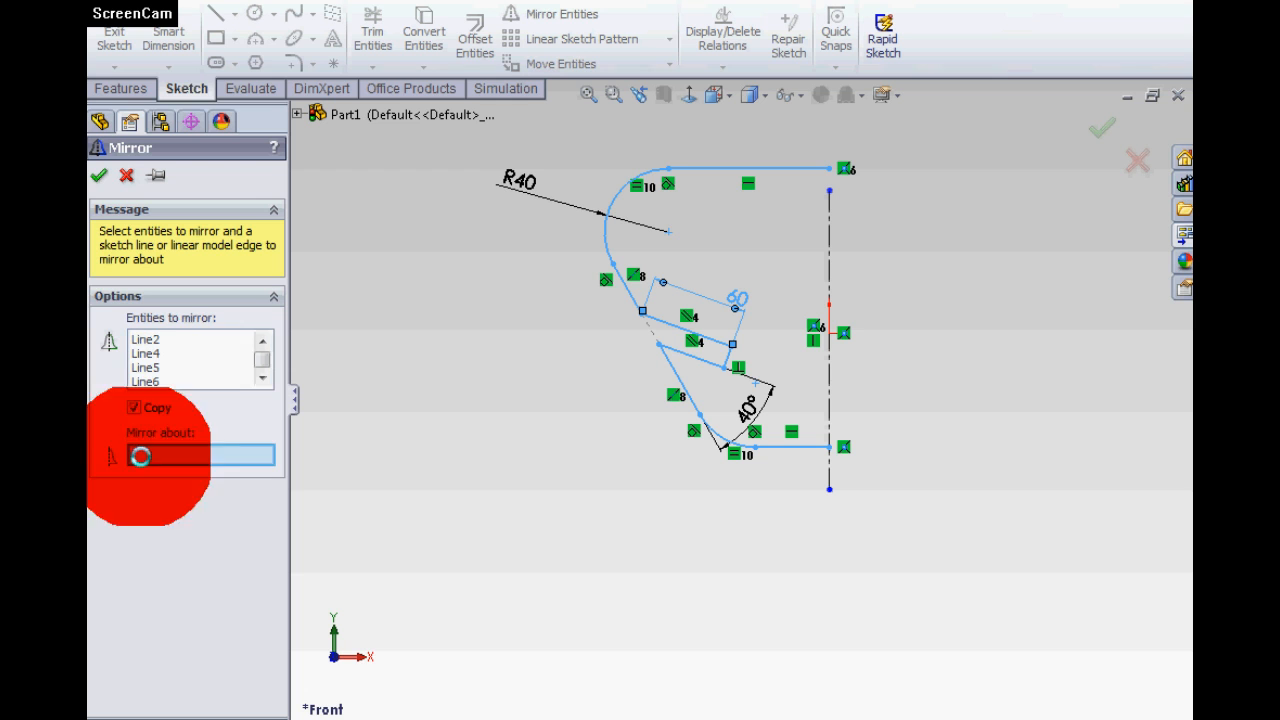
{"action": "left_click", "coordinate": [829, 391]}
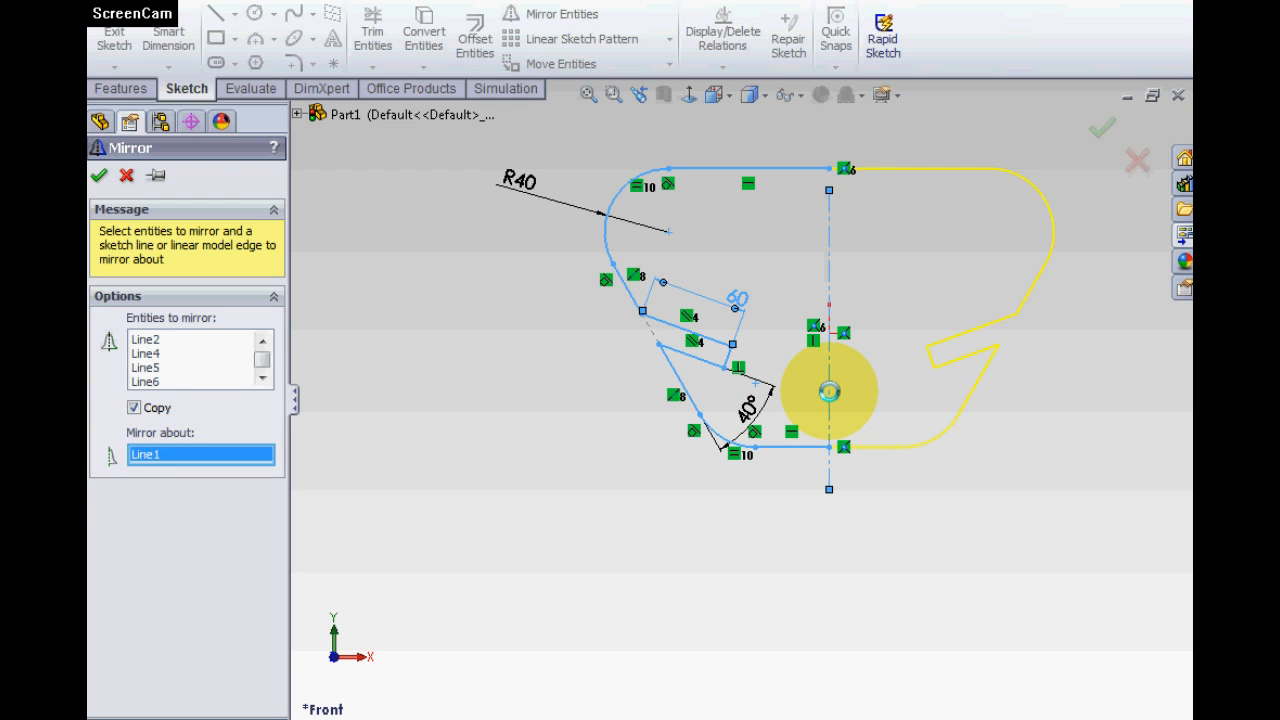
{"action": "left_click", "coordinate": [1102, 127]}
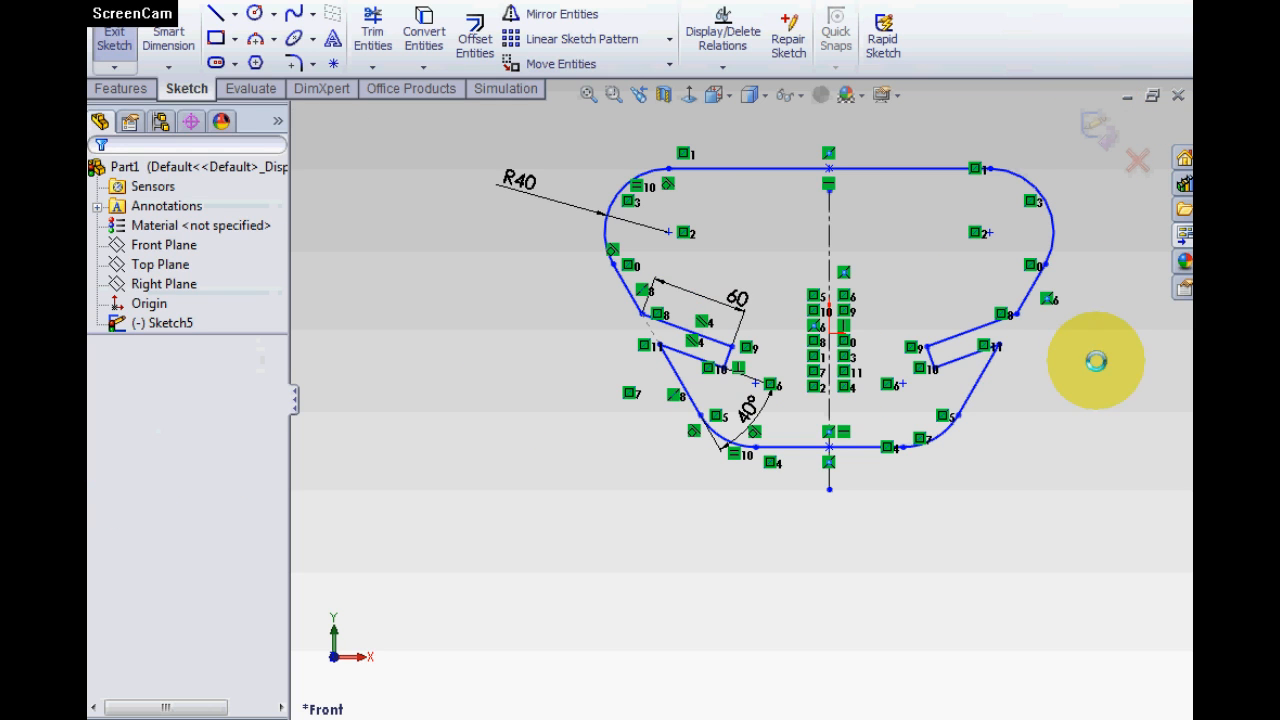
- Finish the sketch and extrude the mirrored profile as a boss with a blind depth of 3 mm
{"action": "left_click", "coordinate": [1102, 127]}
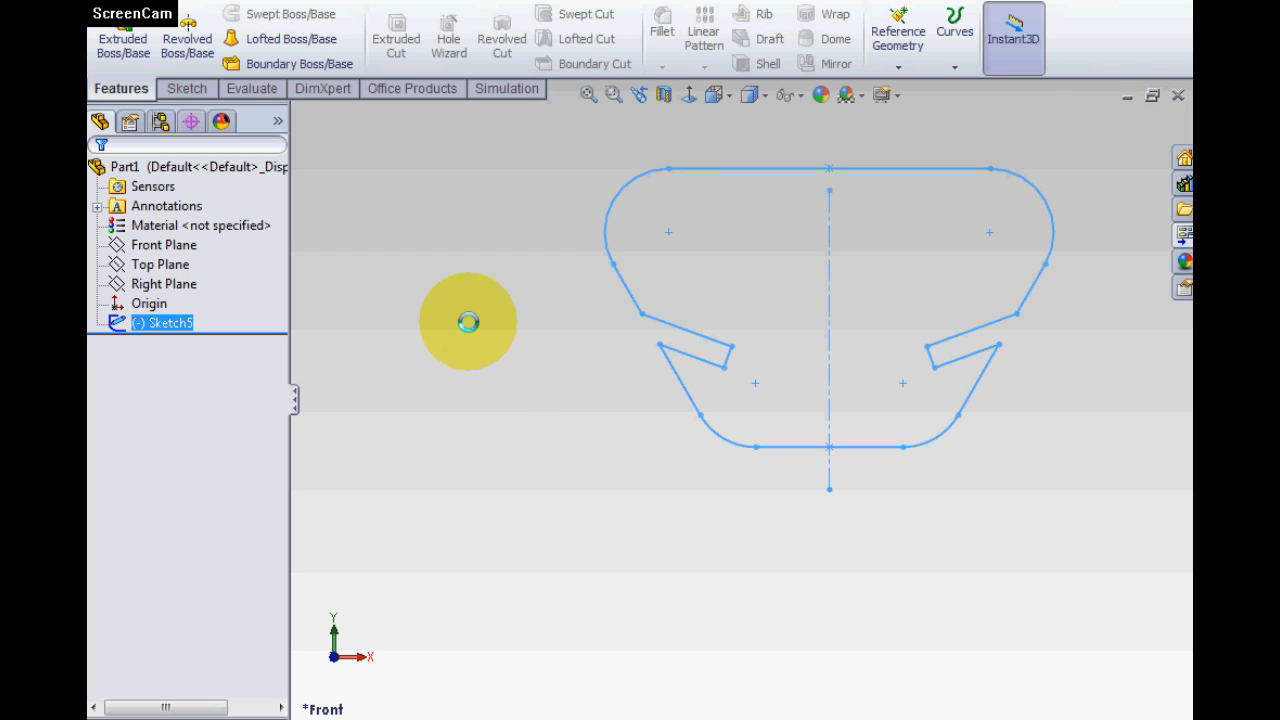
{"action": "key", "text": "s"}
{"action": "left_click", "coordinate": [536, 343]}
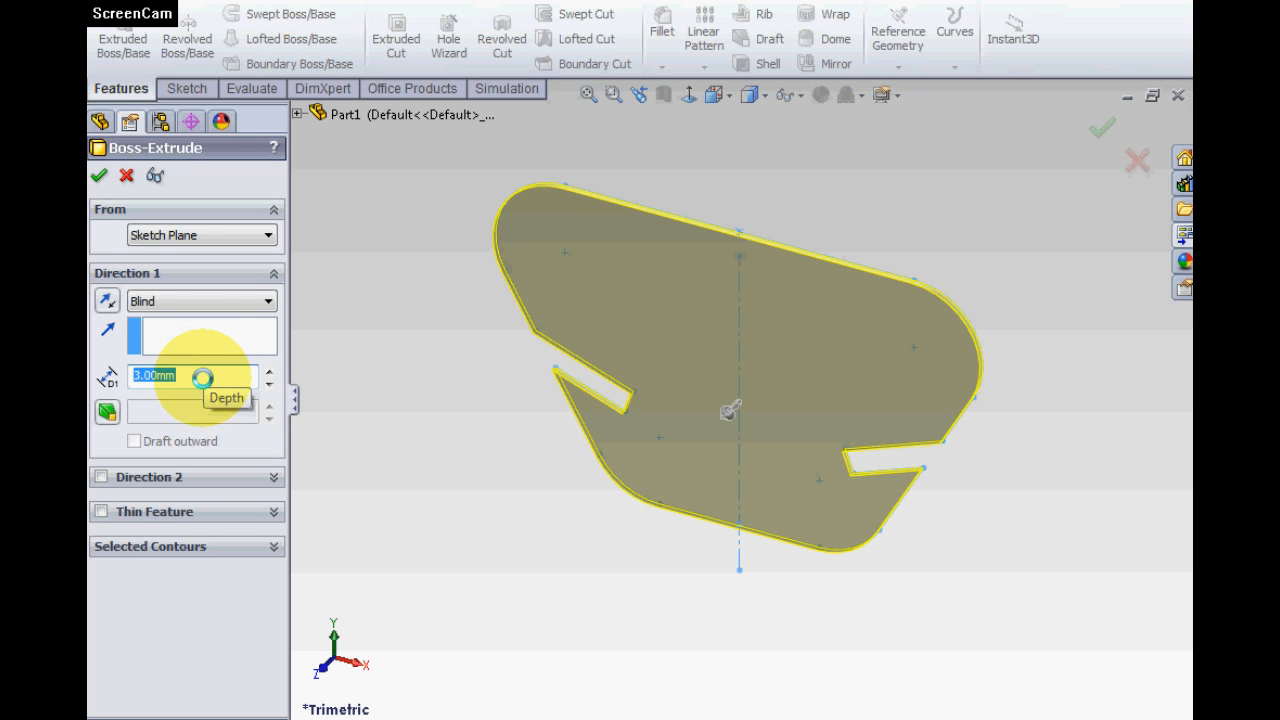
{"action": "double_click", "coordinate": [150, 375]}
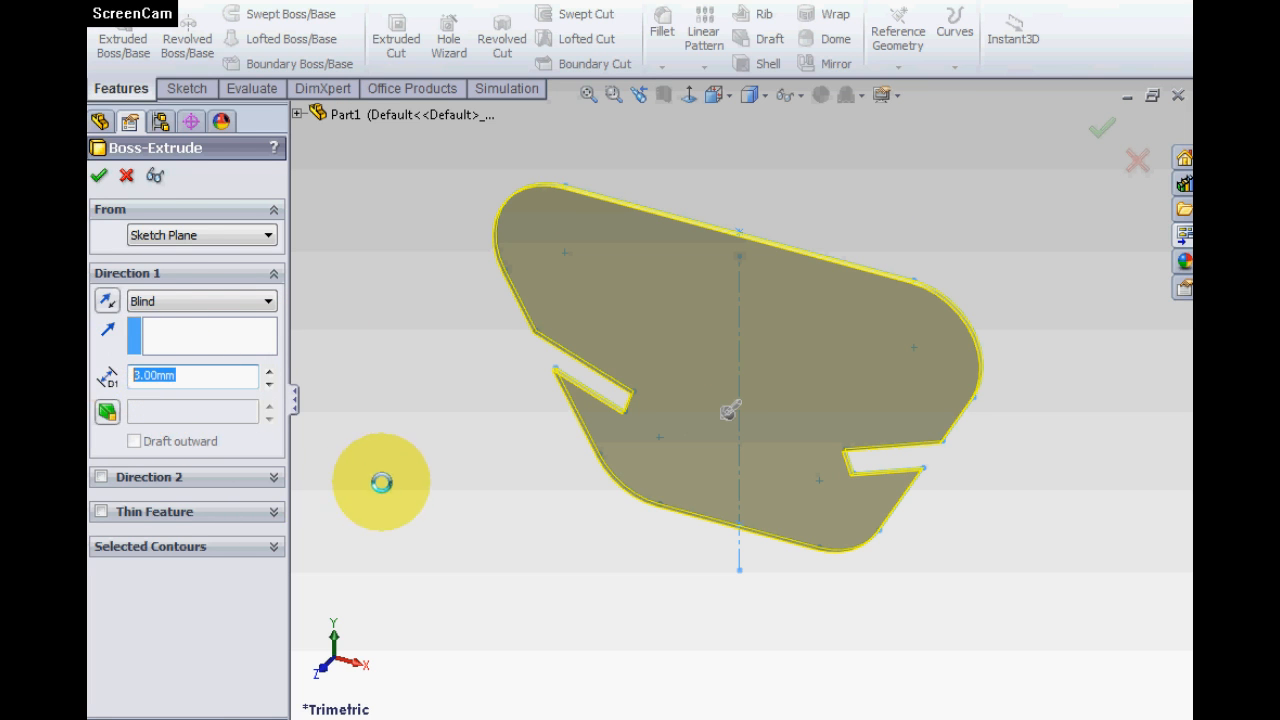
{"action": "key", "text": "Return"}
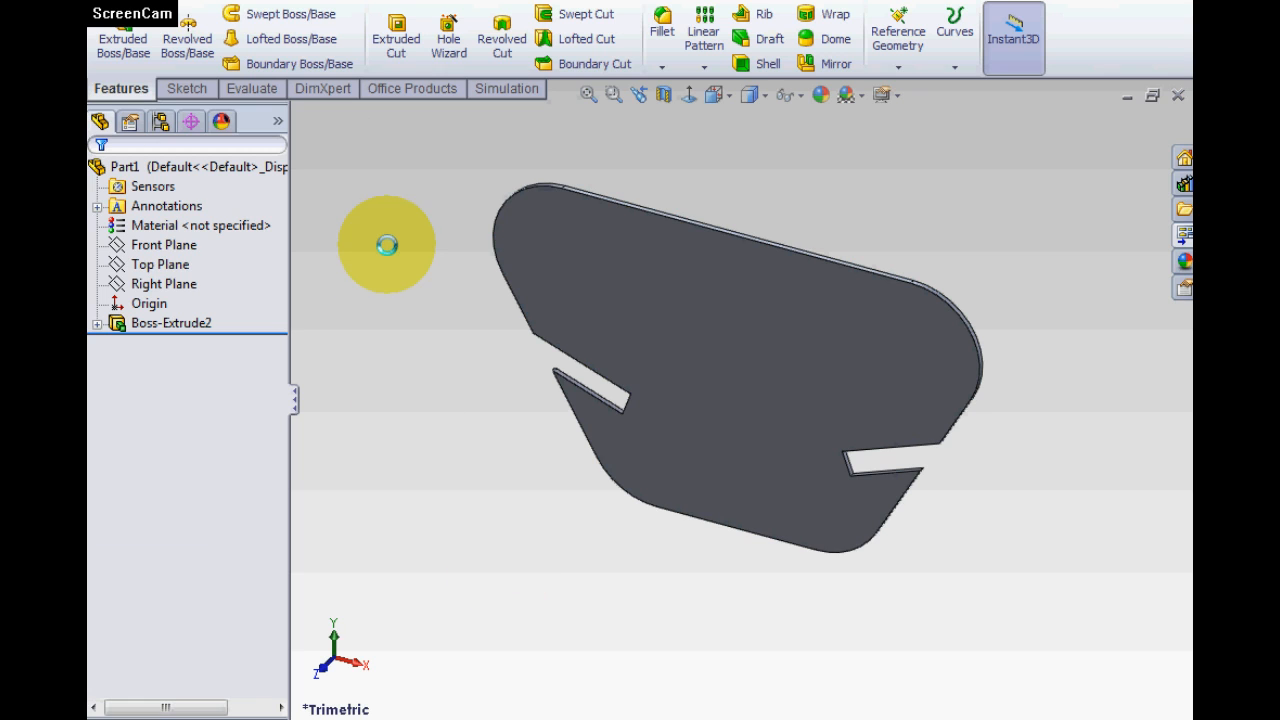
- Extrude-cut a round-ended horizontal slot into the plate's upper left side, sketched on the front face with an upper line about 118 mm long
{"action": "left_click", "coordinate": [393, 34]}
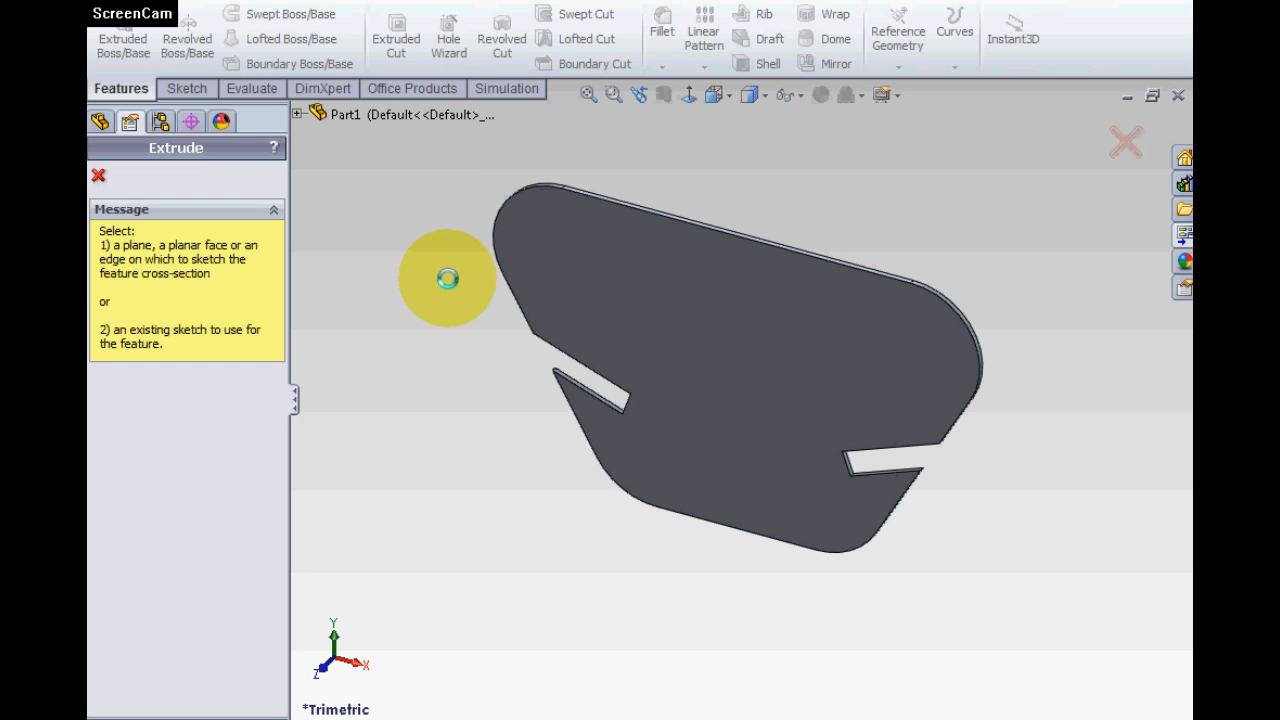
{"action": "left_click", "coordinate": [541, 278]}
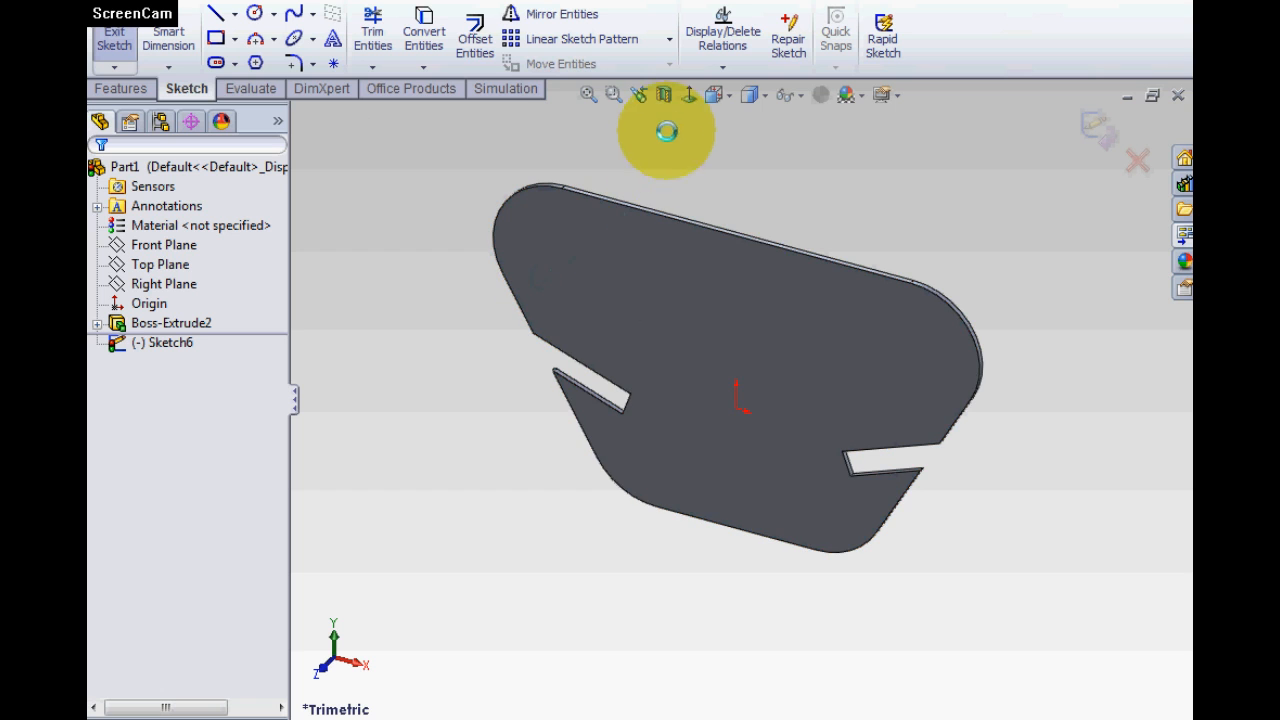
{"action": "left_click", "coordinate": [689, 96]}
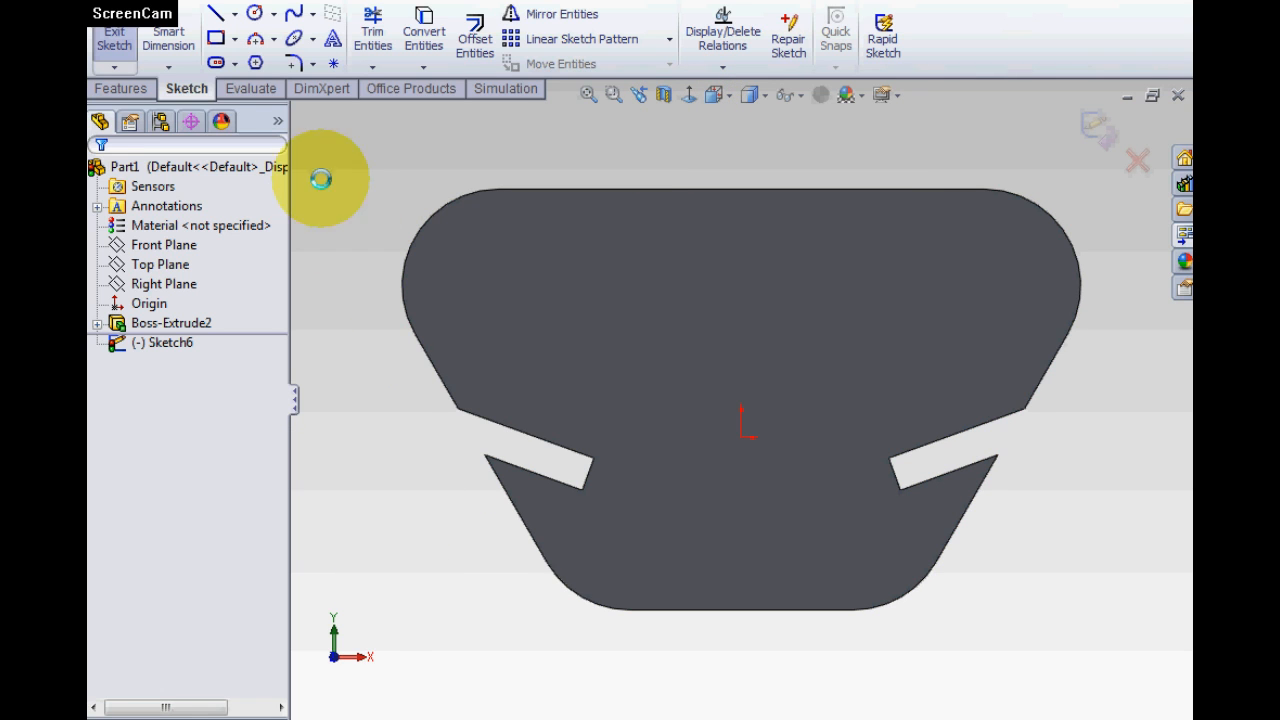
{"action": "left_click", "coordinate": [219, 15]}
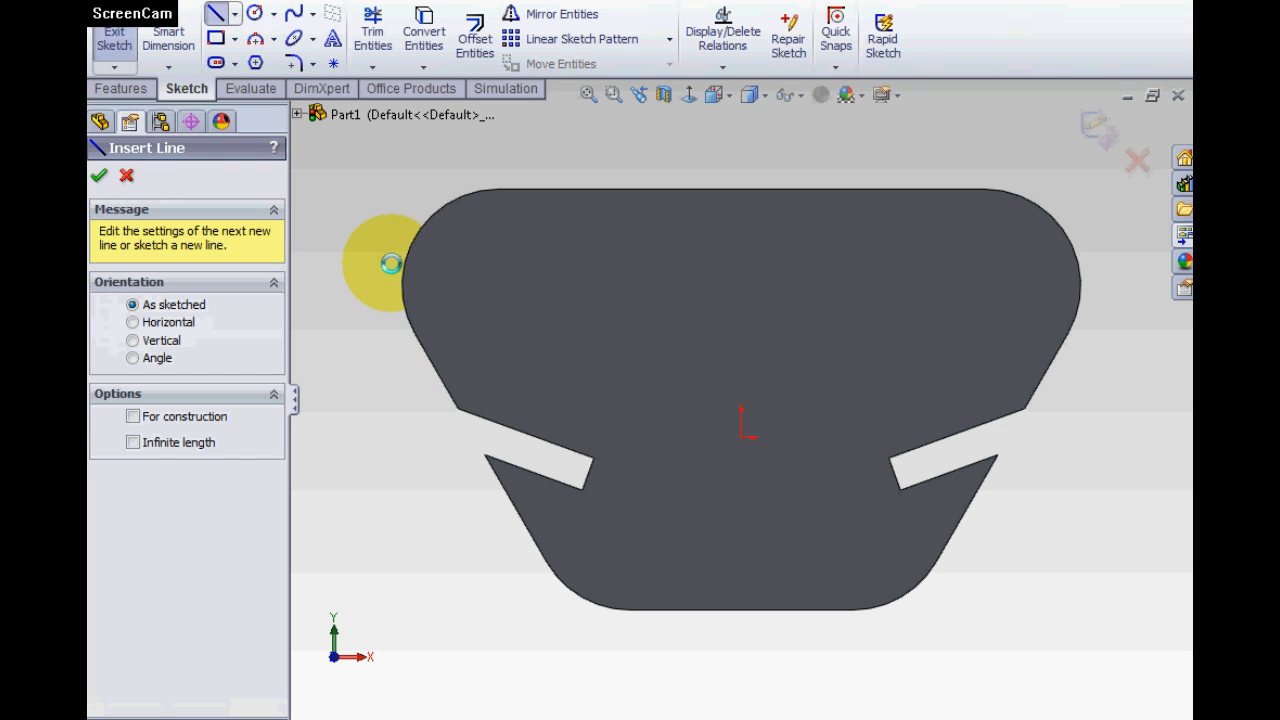
{"action": "left_click", "coordinate": [370, 274]}
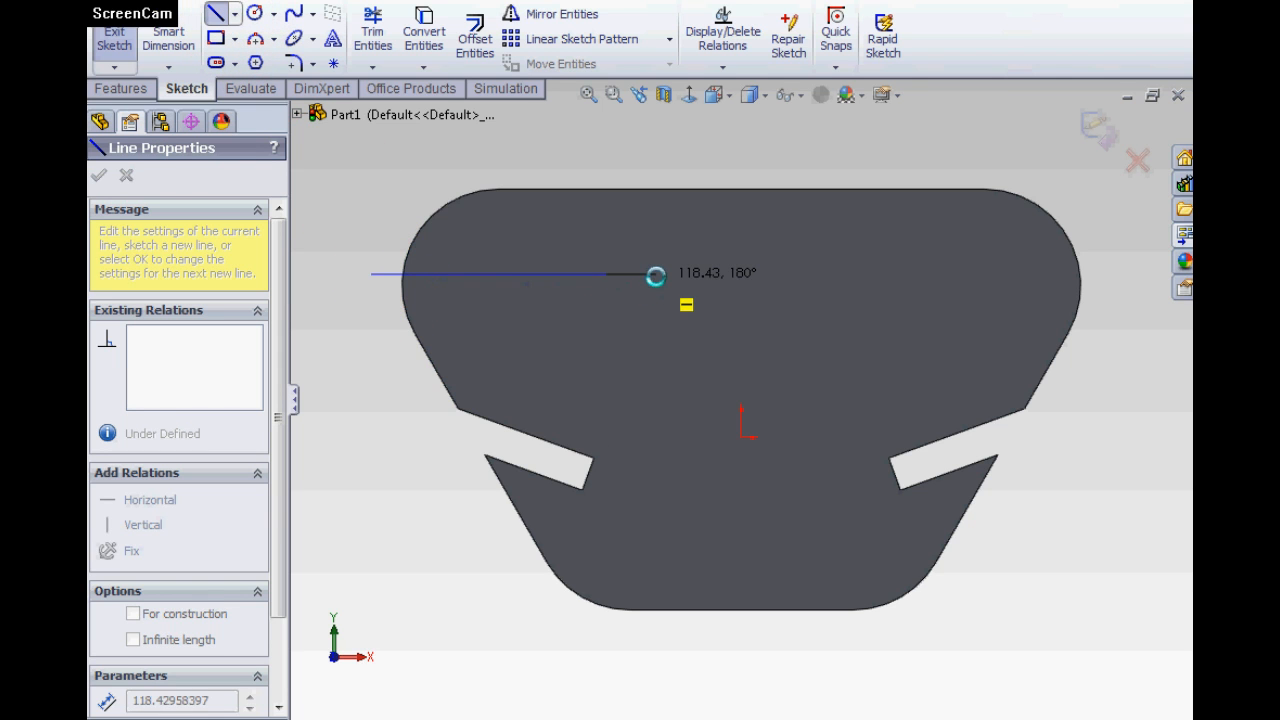
{"action": "left_click", "coordinate": [655, 273]}
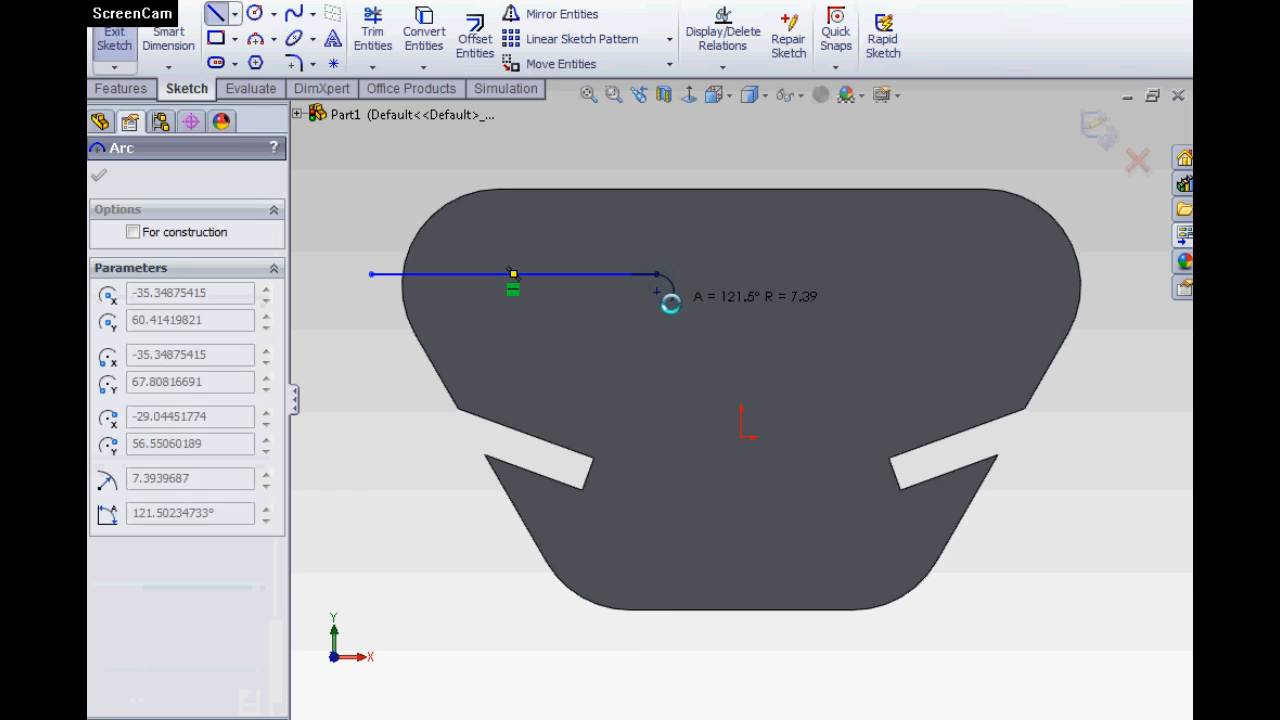
{"action": "left_click", "coordinate": [655, 322]}
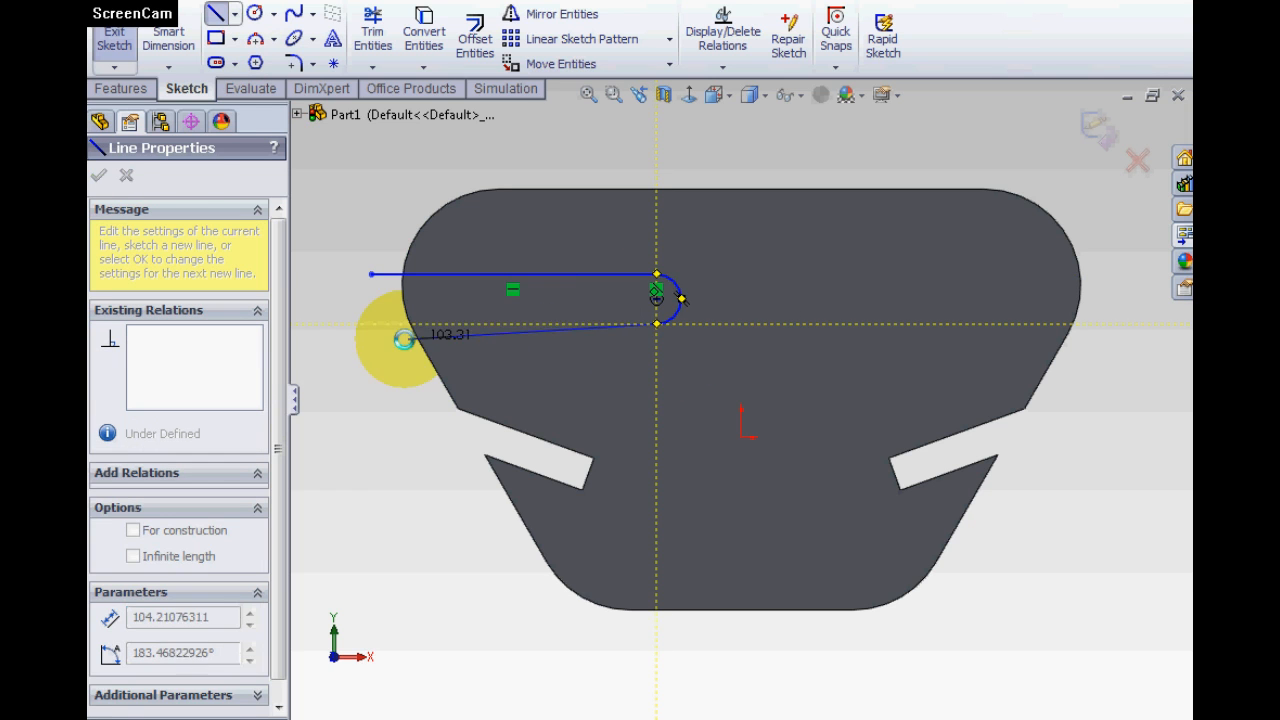
{"action": "left_click", "coordinate": [386, 322]}
{"action": "left_click", "coordinate": [371, 273]}
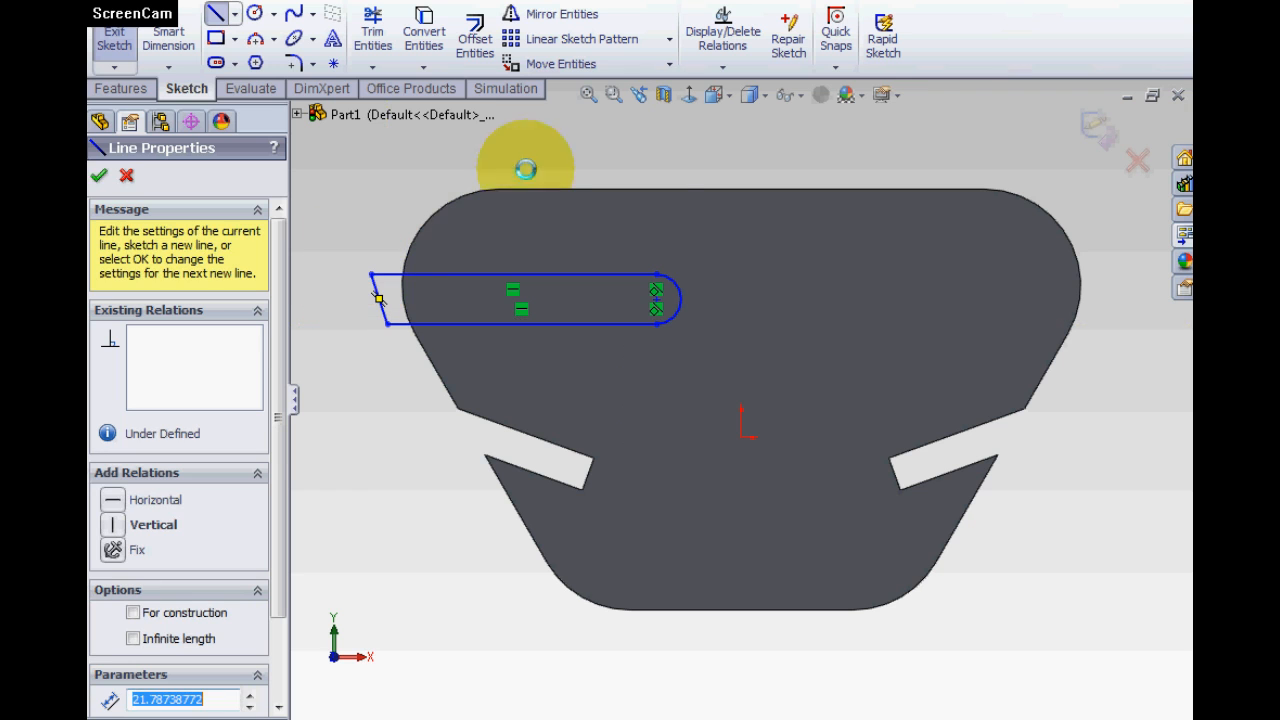
{"action": "left_click", "coordinate": [1093, 127]}
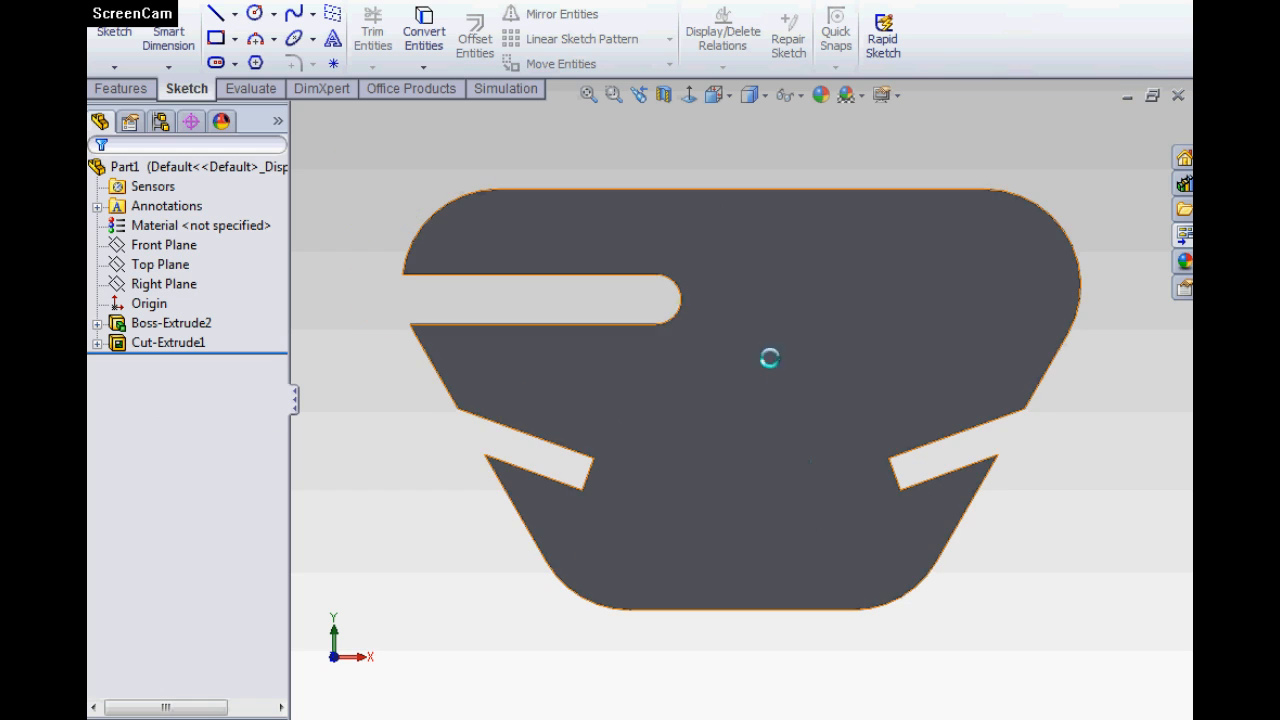
- Mirror the round-ended slot cut about the Right Plane onto the opposite side of the plate
{"action": "middle_click_drag", "start_coordinate": [517, 358], "coordinate": [496, 427]}
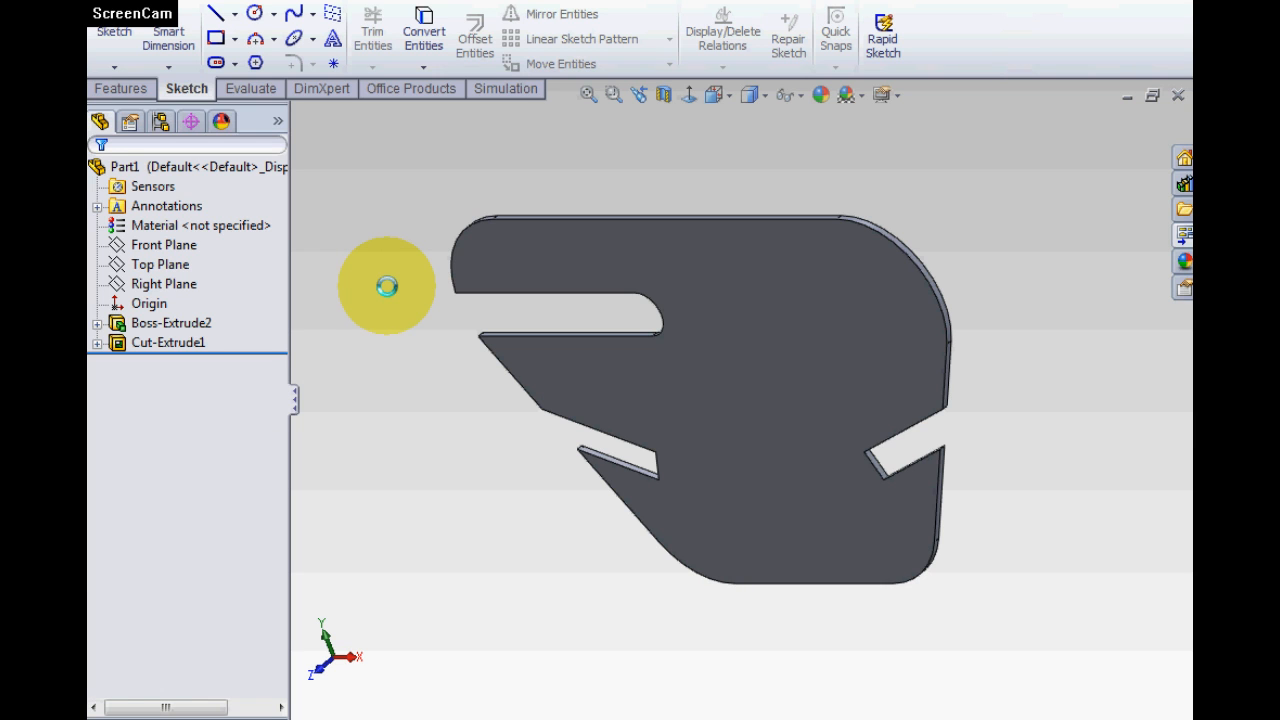
{"action": "left_click", "coordinate": [159, 284]}
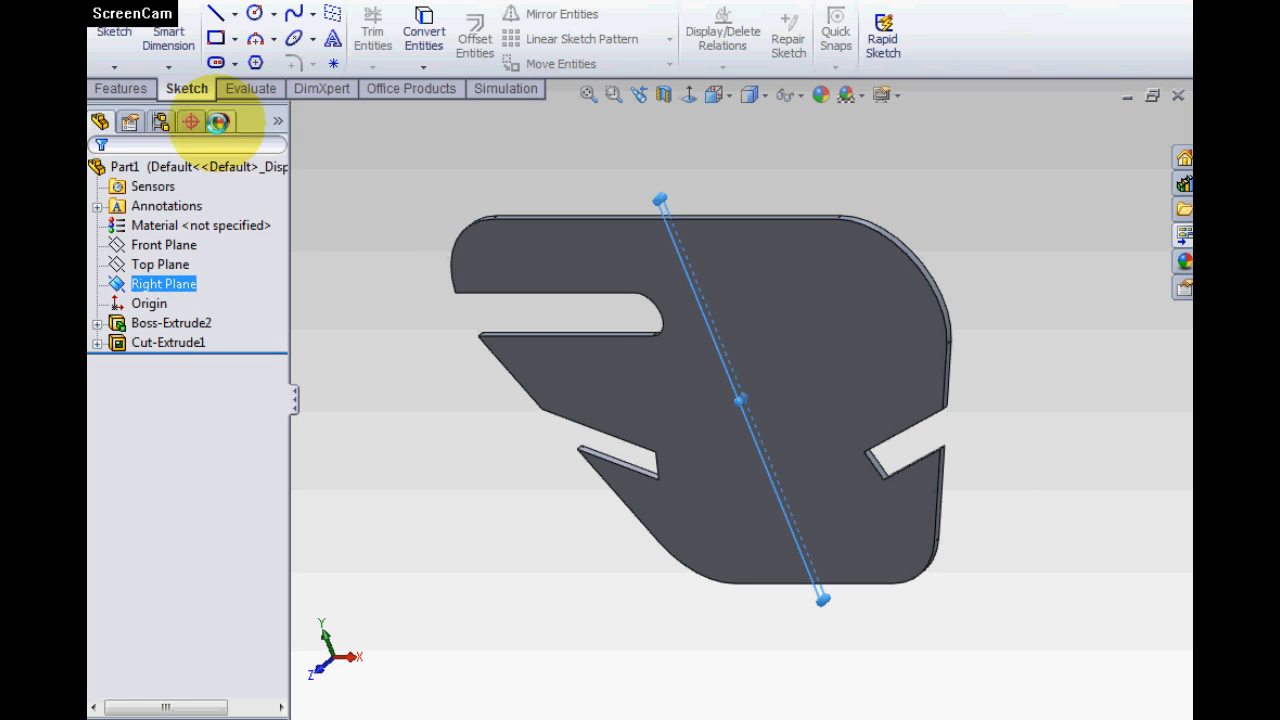
{"action": "left_click", "coordinate": [120, 88]}
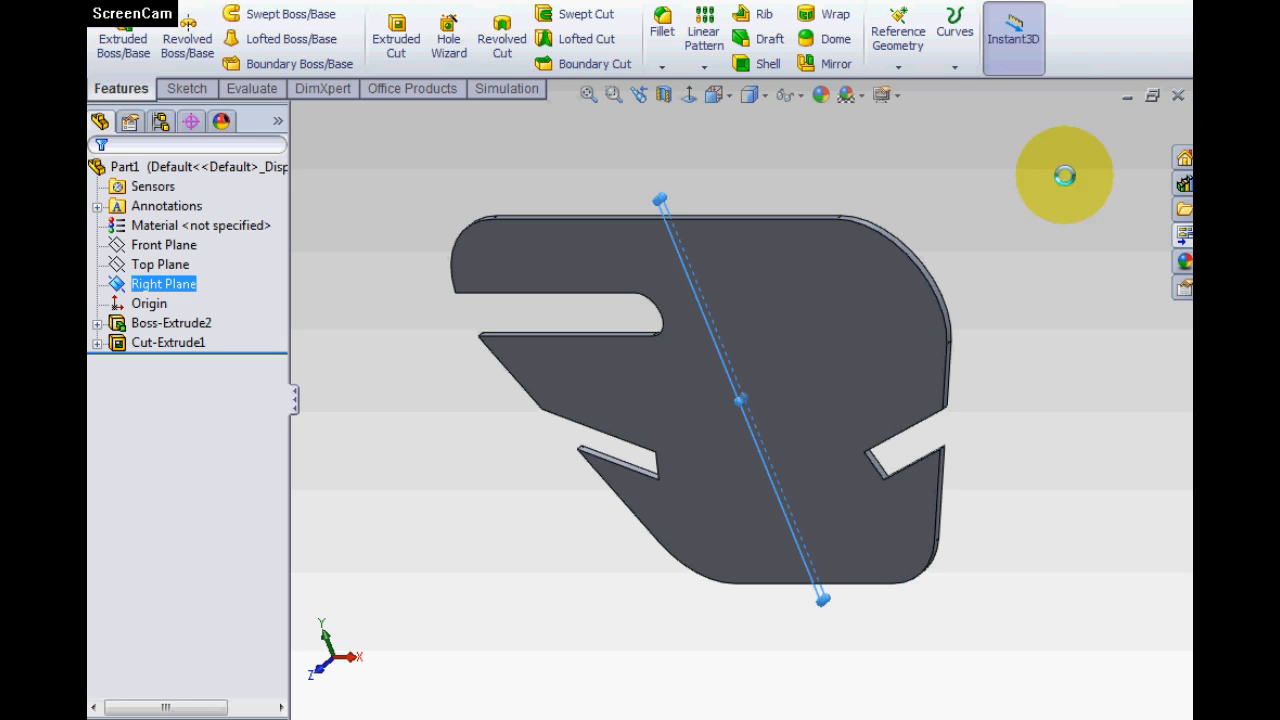
{"action": "left_click", "coordinate": [830, 62]}
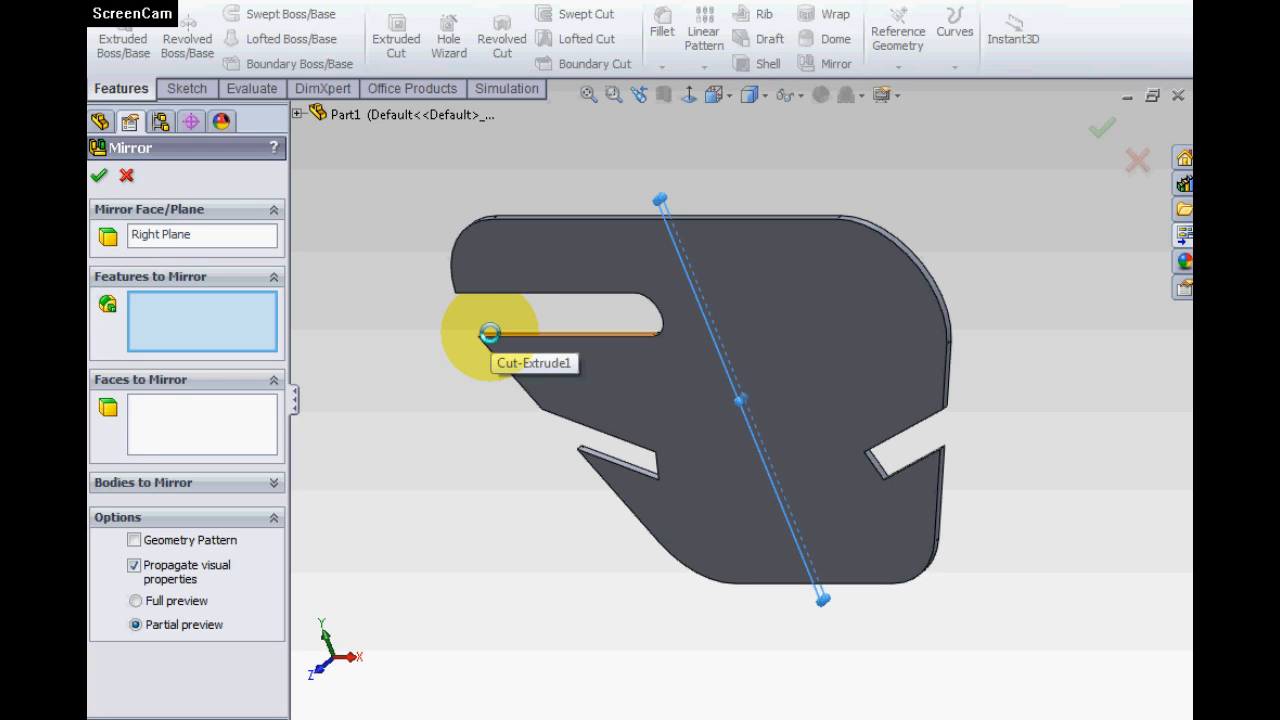
{"action": "left_click", "coordinate": [489, 332]}
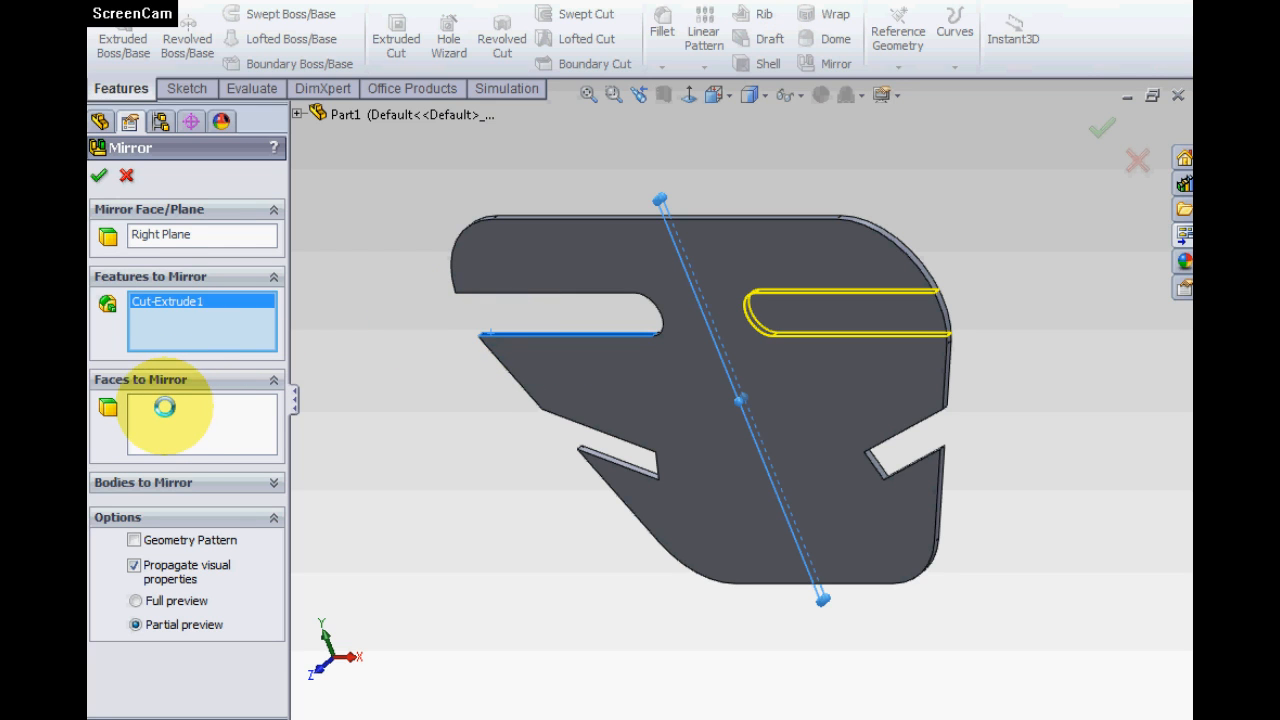
{"action": "left_click", "coordinate": [164, 406]}
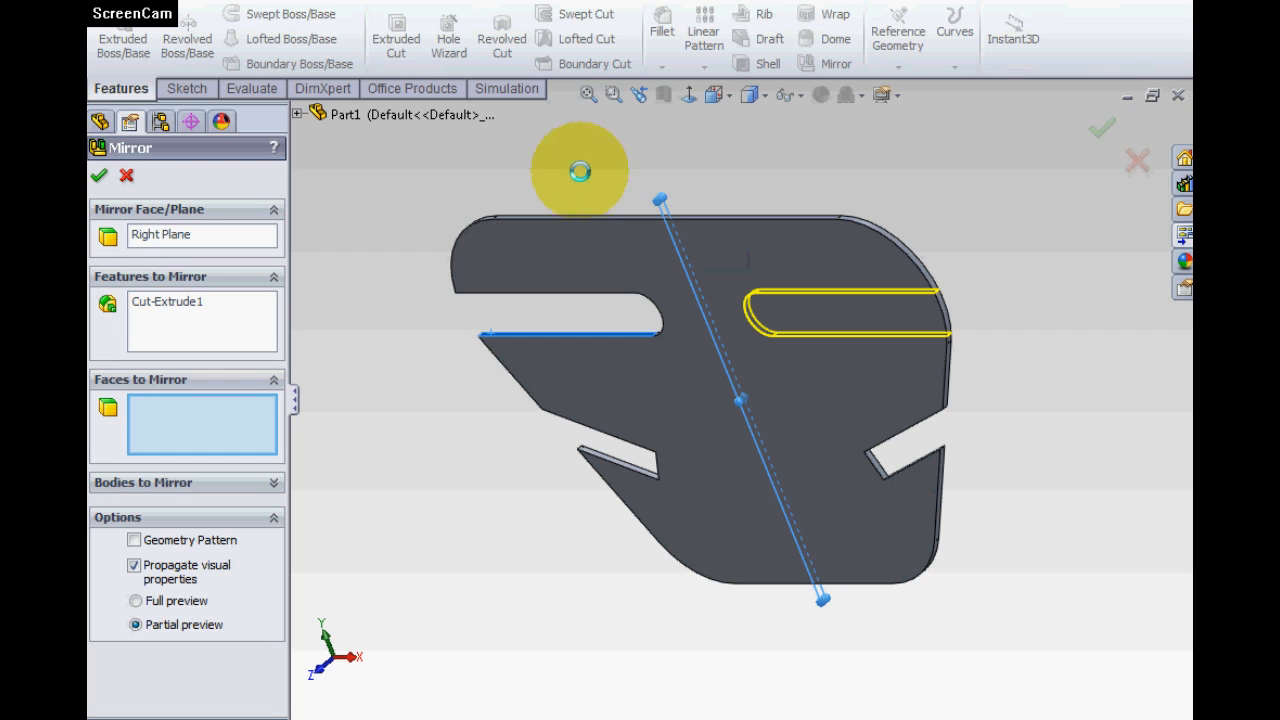
{"action": "left_click", "coordinate": [1100, 123]}
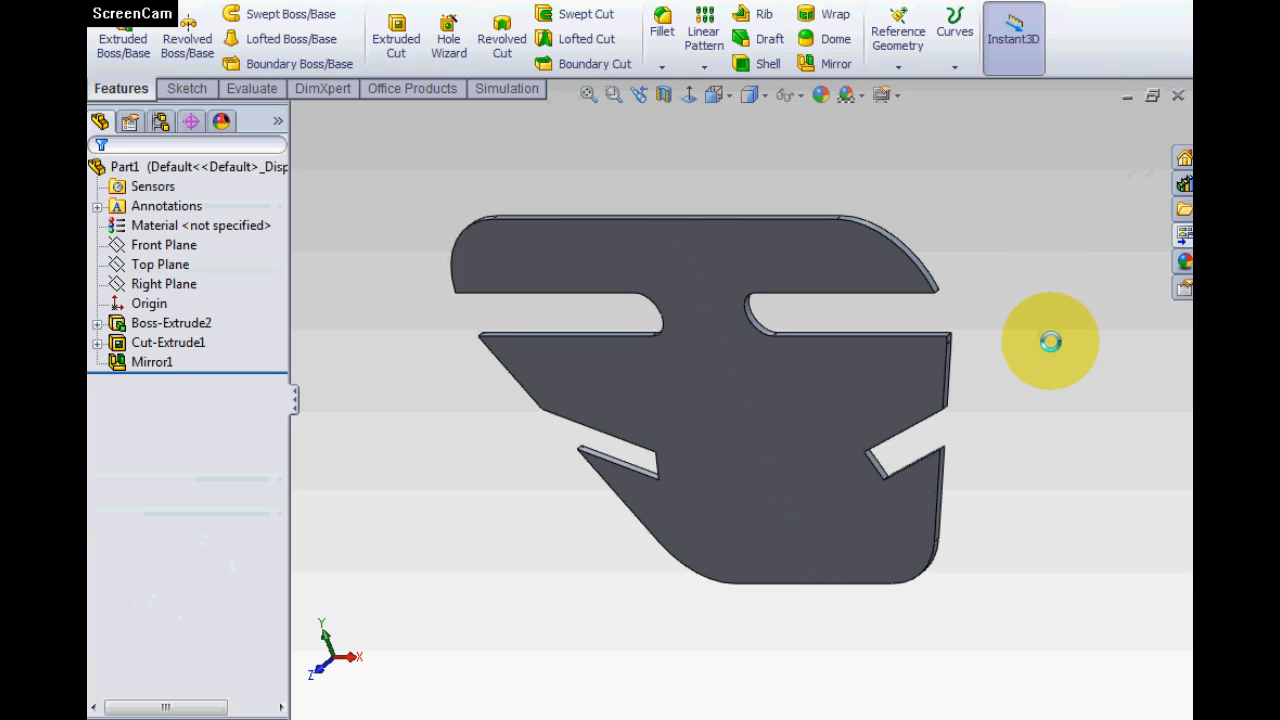
- Inspect the finished plate from the front, edges and back, including its mirrored round-ended slots and inclined slots
{"action": "key", "text": "Right"}
{"action": "key", "text": "Right"}
{"action": "key", "text": "Right"}
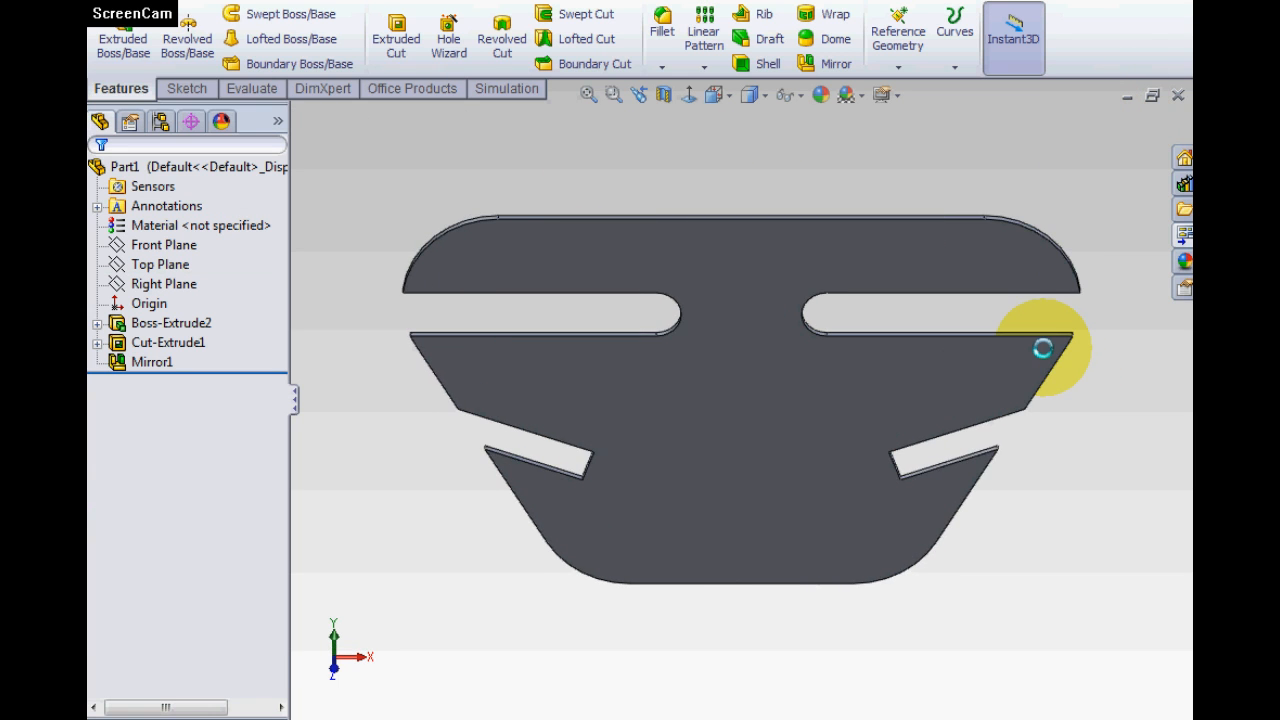
{"action": "key", "text": "Up"}
{"action": "key", "text": "Up"}
{"action": "key", "text": "Up"}
{"action": "key", "text": "Up"}
{"action": "key", "text": "Down"}
{"action": "key", "text": "Down"}
{"action": "key", "text": "Down"}
{"action": "key", "text": "Down"}
{"action": "key", "text": "Down"}
{"action": "key", "text": "Down"}
{"action": "key", "text": "Down"}
{"action": "key", "text": "Down"}
{"action": "key", "text": "Down"}
{"action": "key", "text": "Down"}
{"action": "key", "text": "Down"}
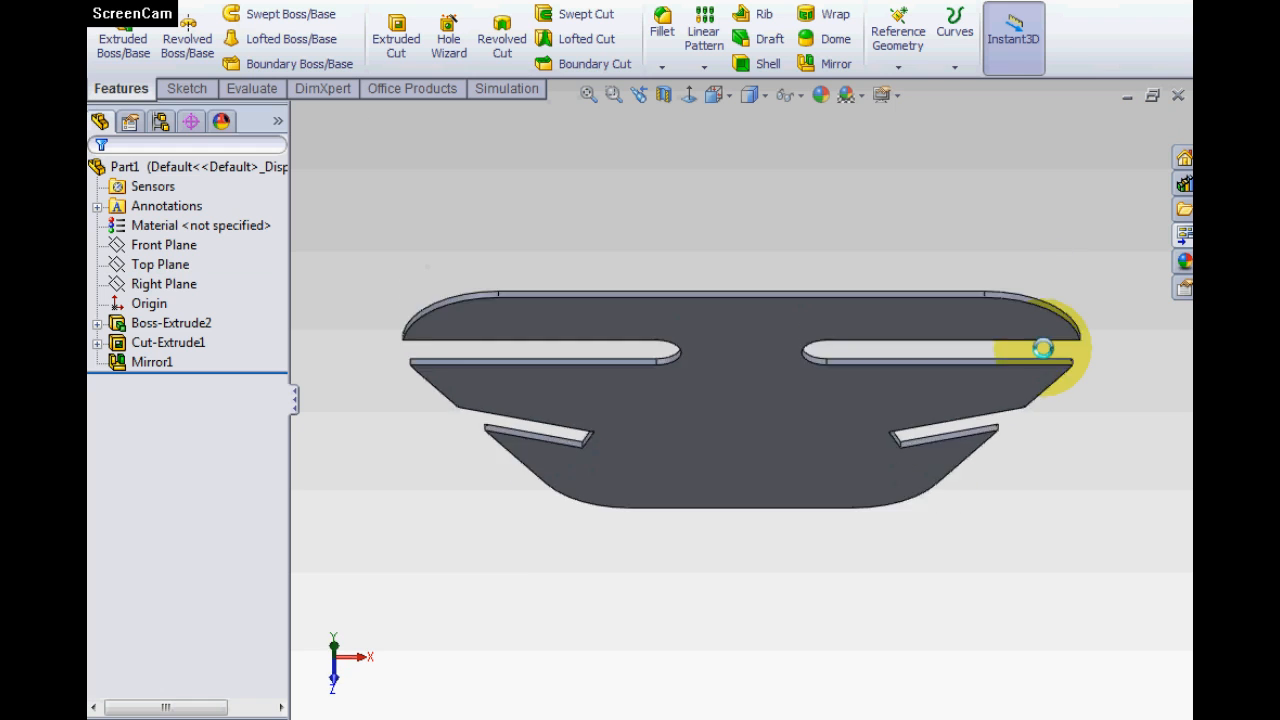
{"action": "key", "text": "Down"}
{"action": "key", "text": "Down"}
{"action": "key", "text": "Left"}
{"action": "key", "text": "Left"}
{"action": "key", "text": "Left"}
{"action": "key", "text": "Left"}
{"action": "key", "text": "Left"}
{"action": "key", "text": "Left"}
{"action": "key", "text": "Left"}
{"action": "key", "text": "Left"}
{"action": "key", "text": "Left"}
{"action": "key", "text": "Left"}
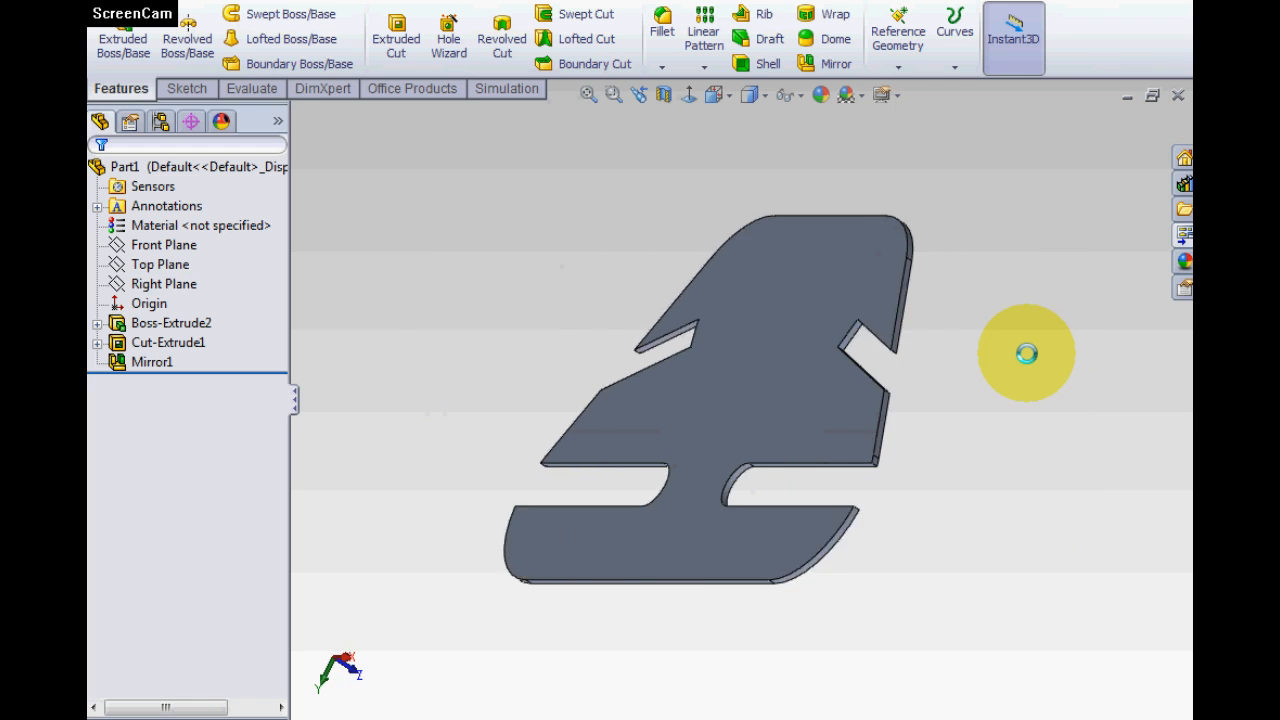
{"action": "key", "text": "Left"}
{"action": "key", "text": "Left"}
{"action": "key", "text": "Up"}
{"action": "key", "text": "Up"}
{"action": "key", "text": "Up"}
{"action": "key", "text": "Up"}
{"action": "key", "text": "Up"}
{"action": "key", "text": "Up"}
{"action": "key", "text": "Up"}
{"action": "key", "text": "Up"}
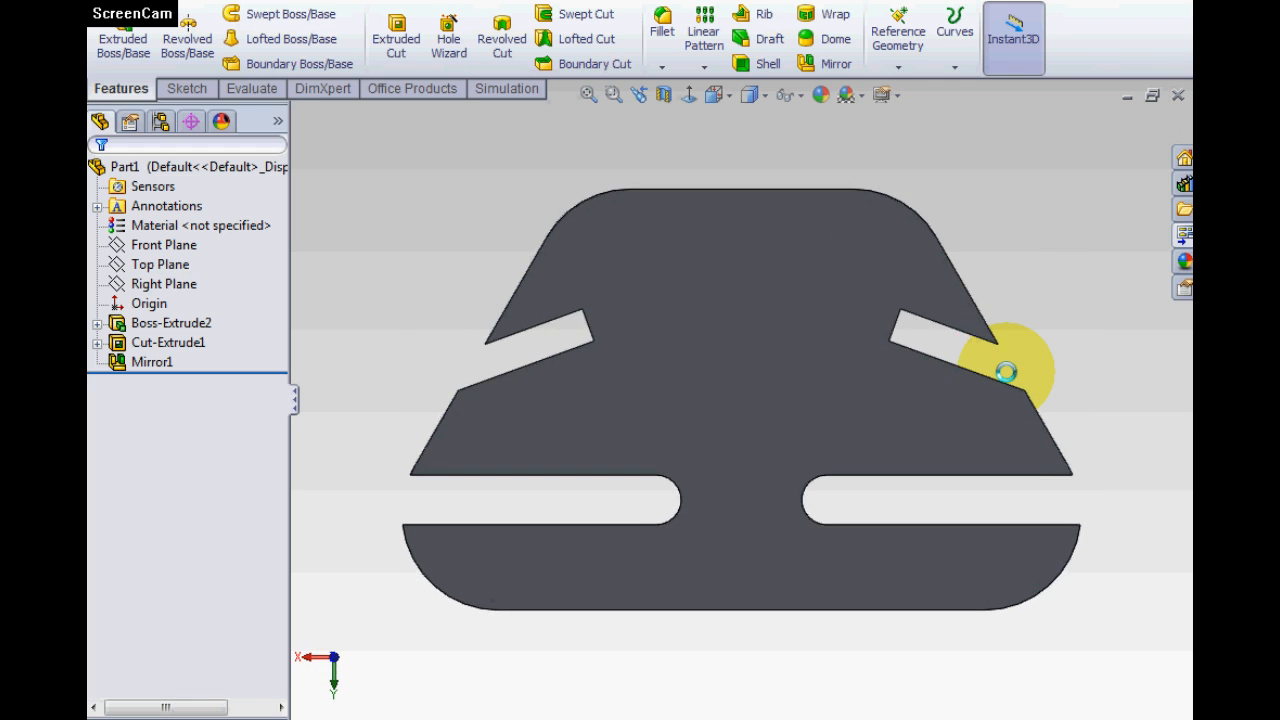
{"action": "key", "text": "Up"}
{"action": "key", "text": "Up"}
{"action": "key", "text": "Up"}
{"action": "key", "text": "Up"}
{"action": "key", "text": "Up"}
{"action": "key", "text": "Up"}
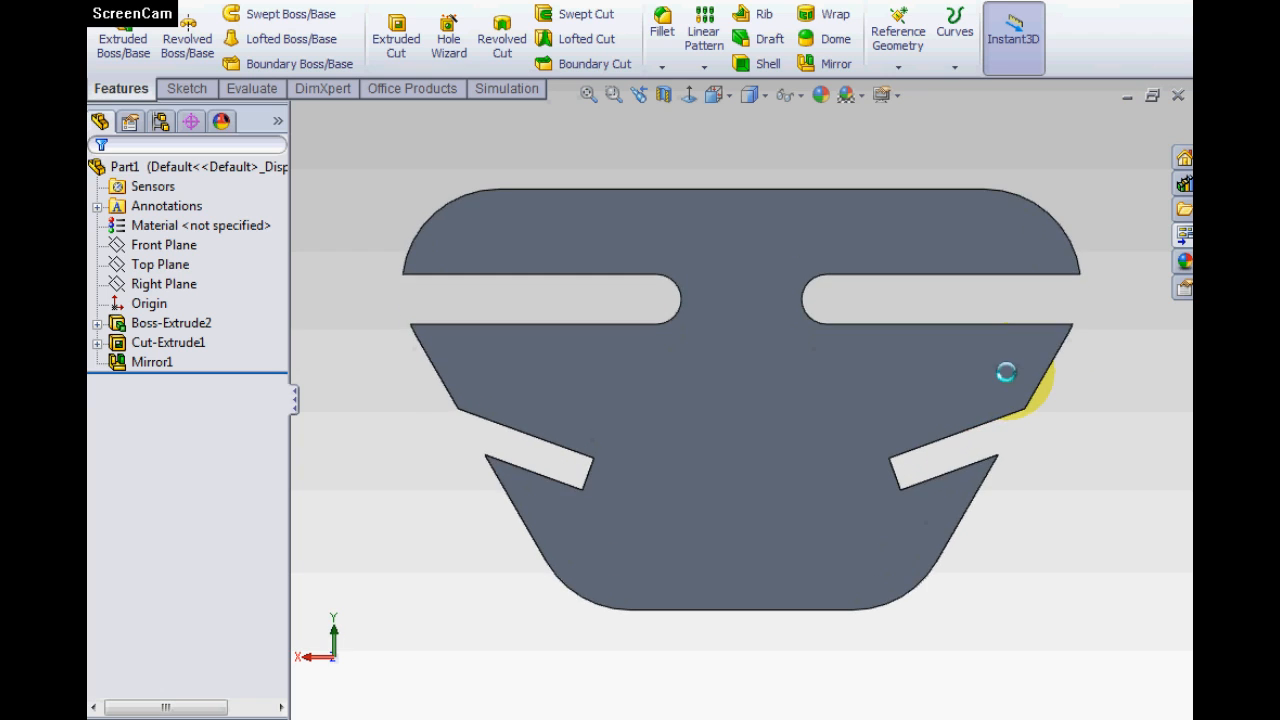
{"action": "key", "text": "Left"}
{"action": "key", "text": "Left"}
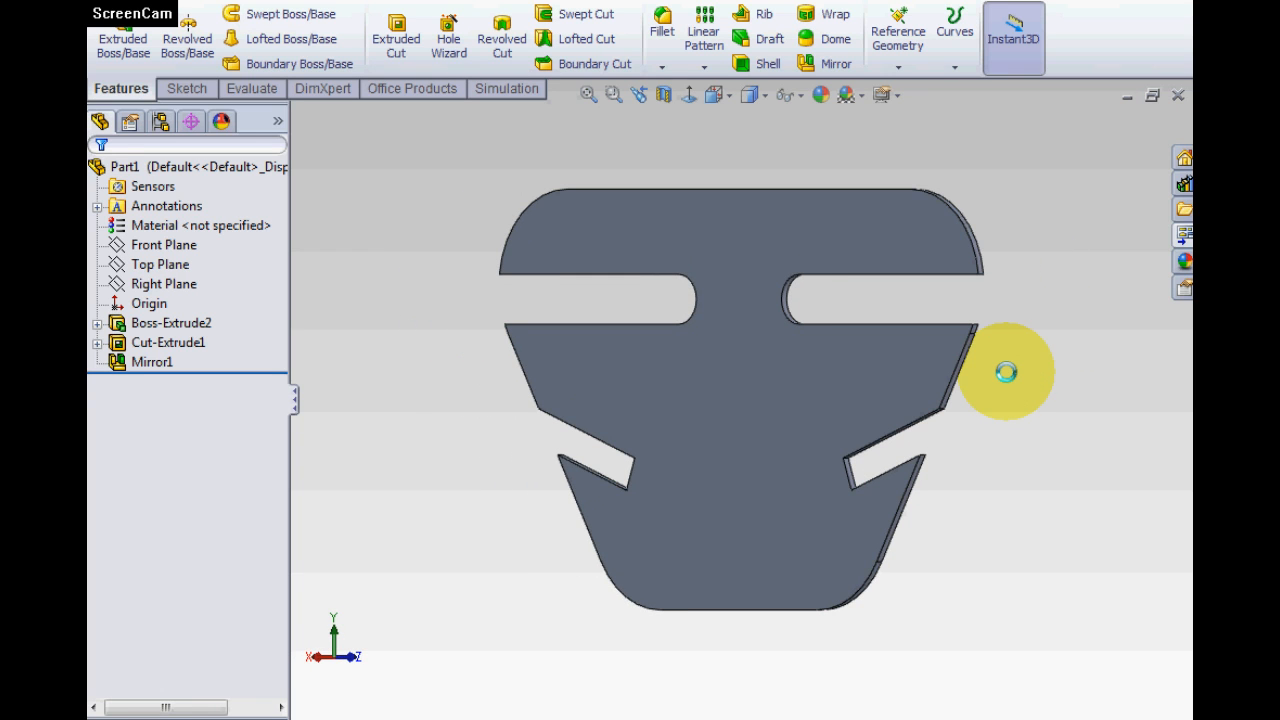